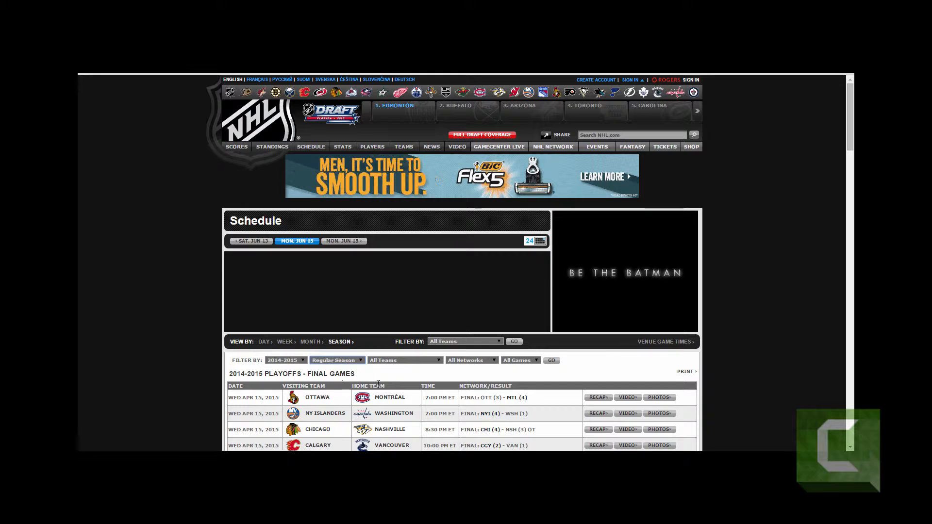
Step: Filter the NHL season schedule to the 2014-2015 regular season for all teams, networks and games
click(552, 361)
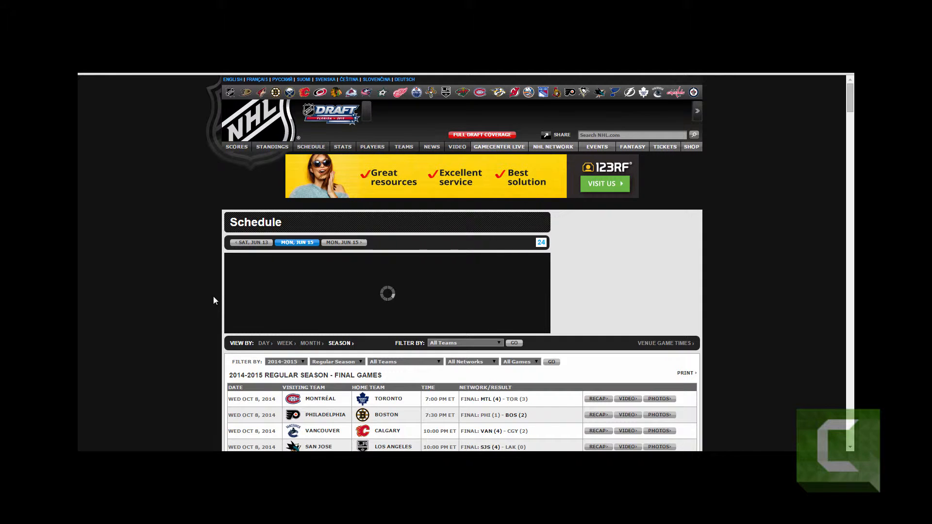
scroll(214, 300, down, 5)
scroll(214, 300, down, 2)
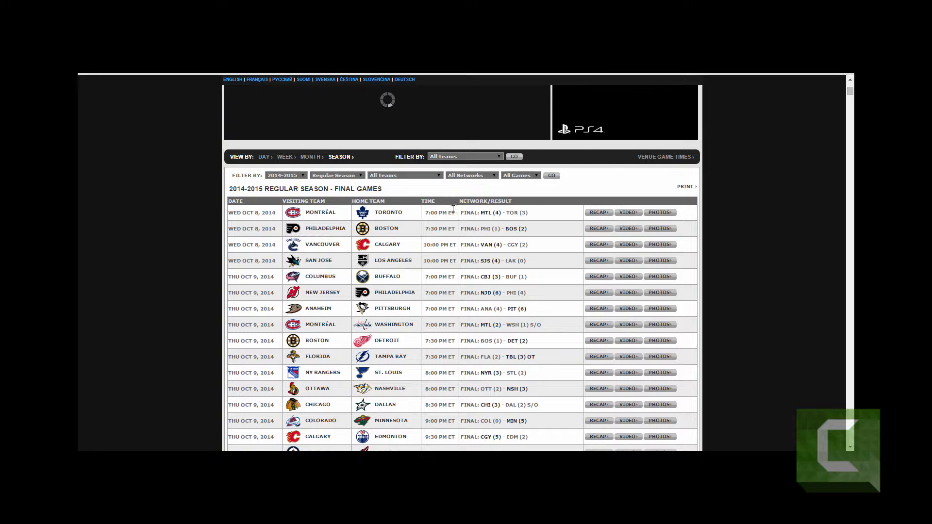
Step: Select and copy every game row of the schedule, from Wed Oct 8, 2014 through Sat Apr 11, 2015
drag(453, 208, 627, 215)
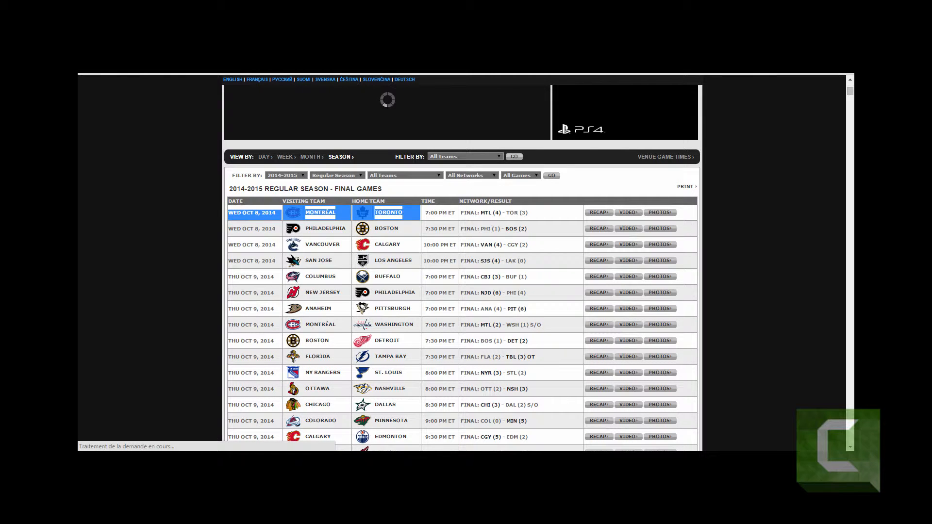
drag(419, 213, 679, 449)
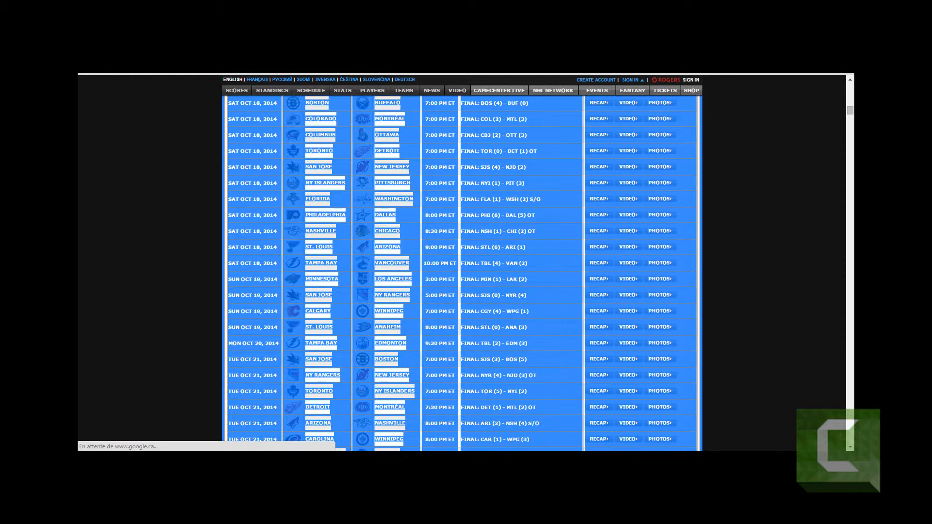
drag(618, 389, 569, 438)
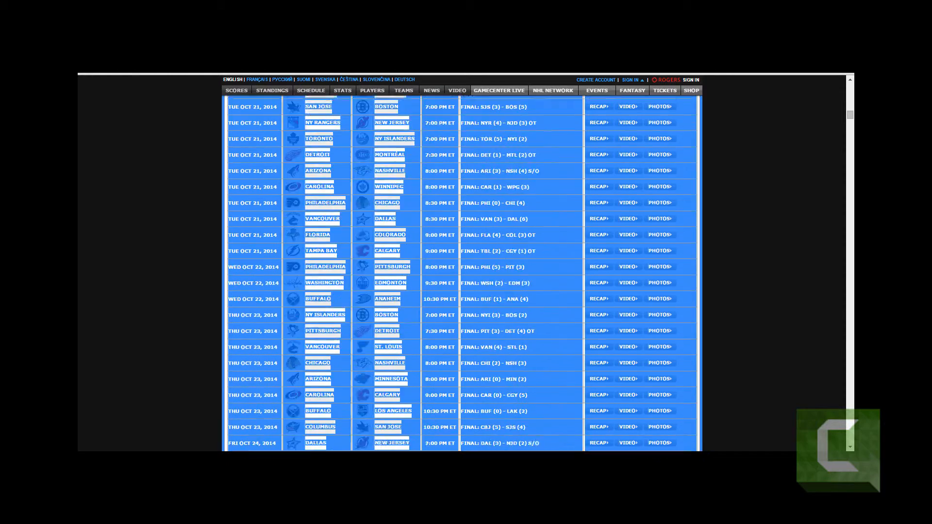
drag(569, 450, 569, 450)
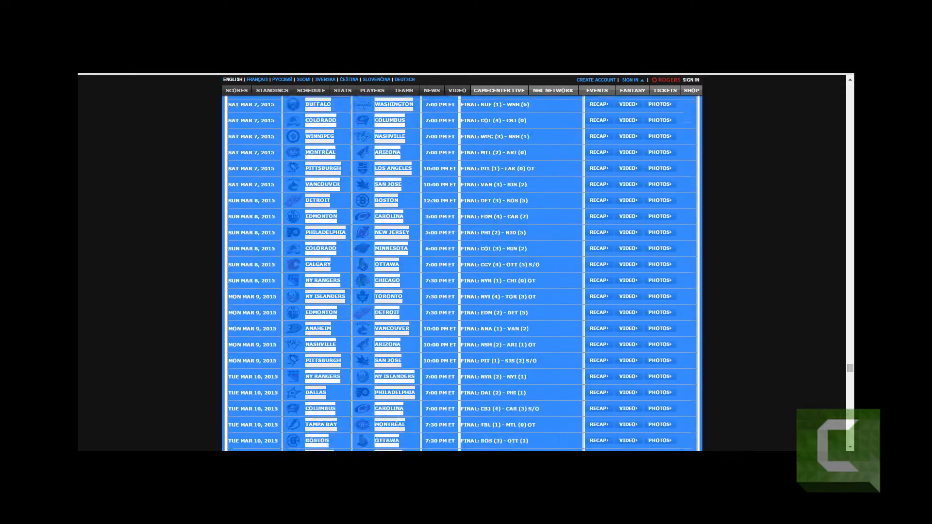
scroll(461, 272, down, 20)
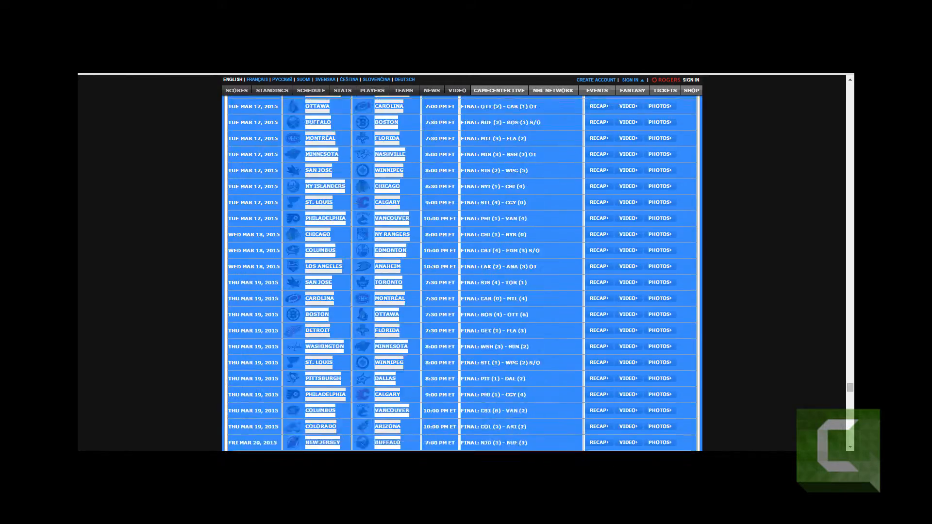
scroll(461, 272, down, 17)
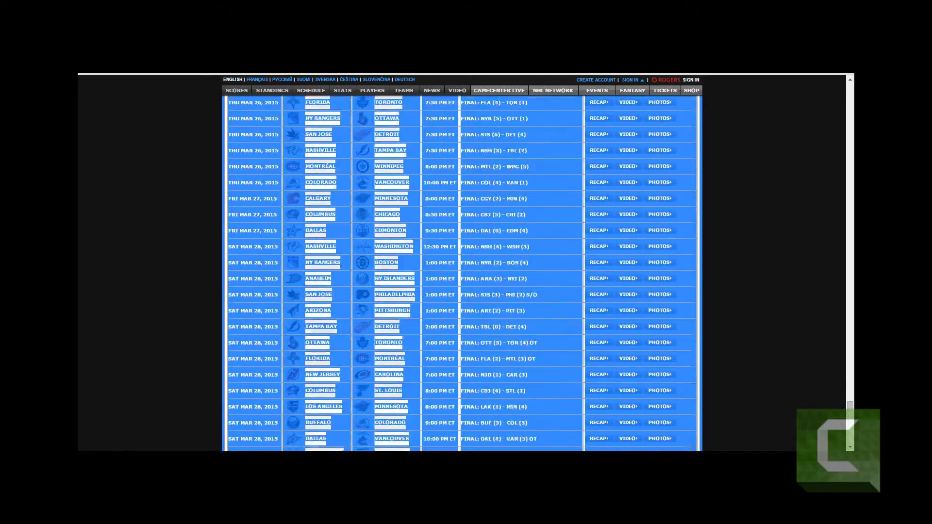
scroll(461, 272, down, 18)
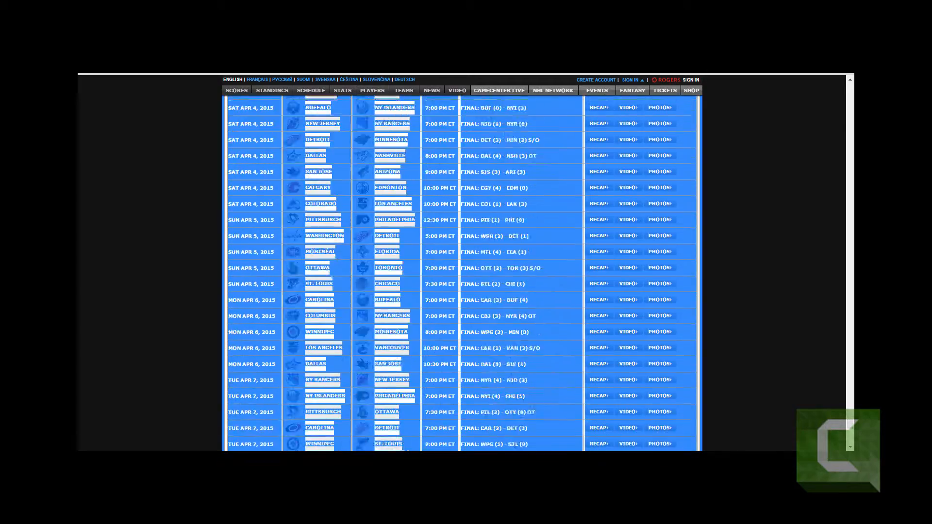
scroll(623, 151, down, 15)
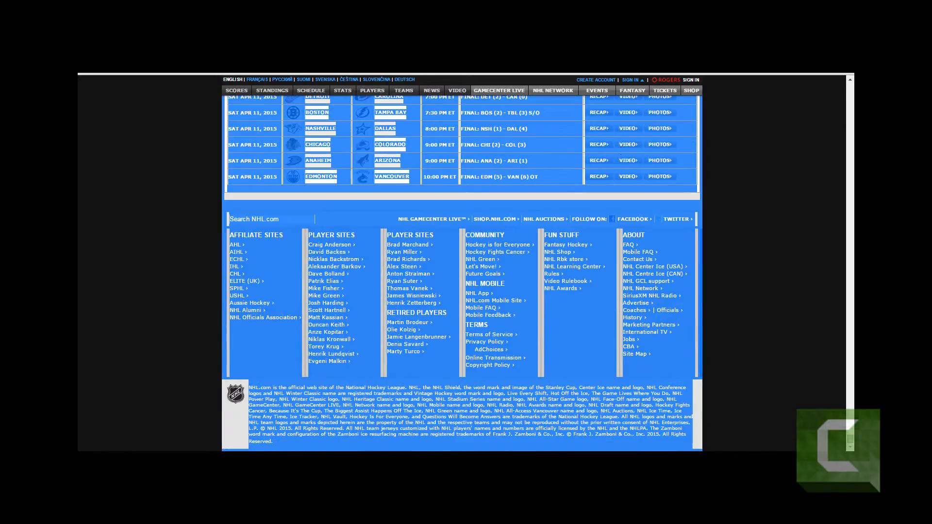
drag(621, 150, 681, 182)
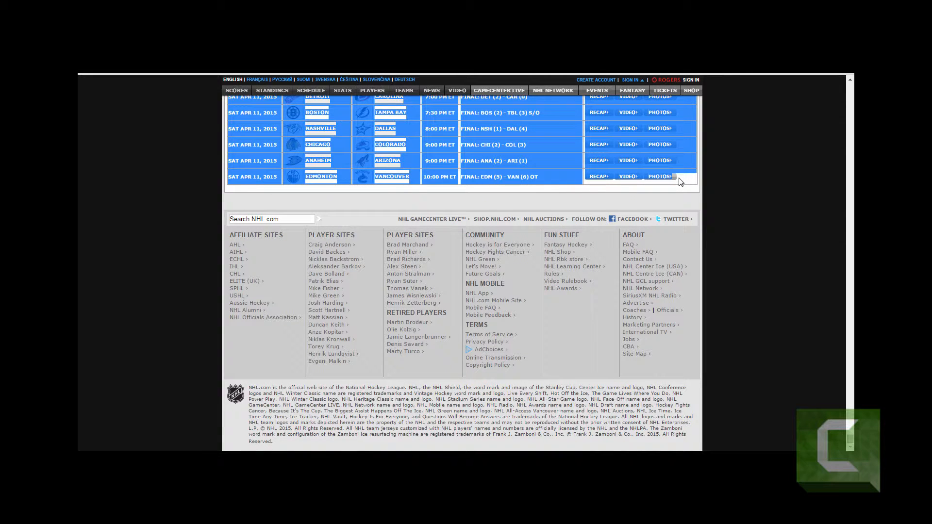
right_click(539, 130)
click(564, 141)
Step: Switch to the Excel workbook and paste the copied schedule into the CALENDRIER NHL sheet starting at cell A2
click(356, 364)
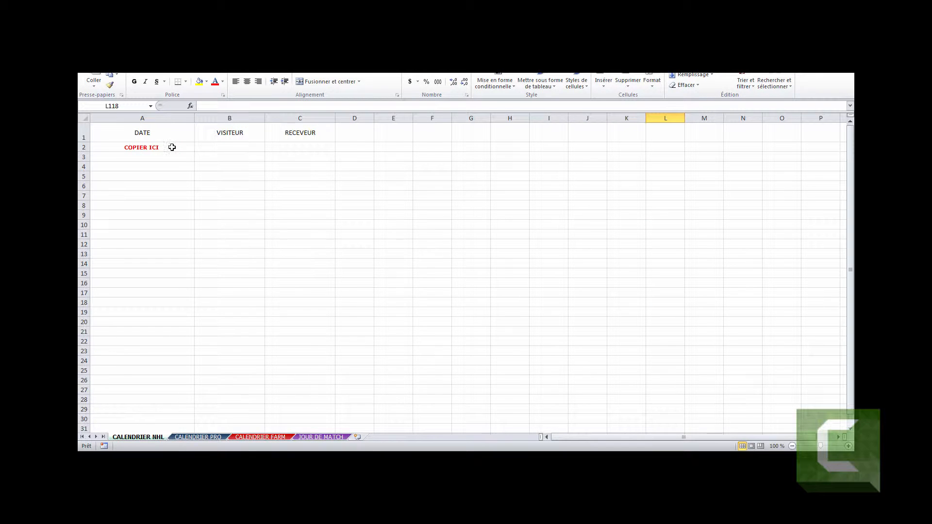
click(144, 147)
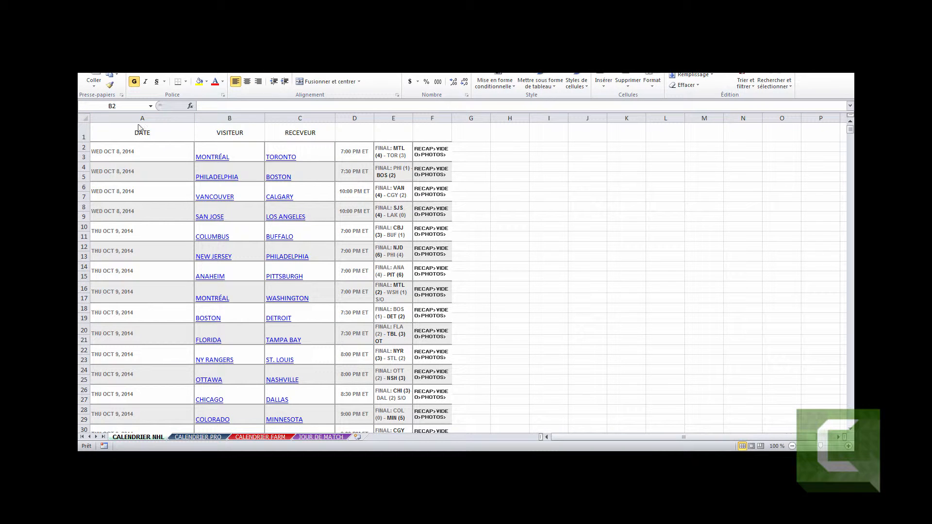
Step: Examine how the pasted date cells are merged and how the VISITEUR cells are laid out in the first rows
click(160, 153)
click(141, 178)
click(163, 147)
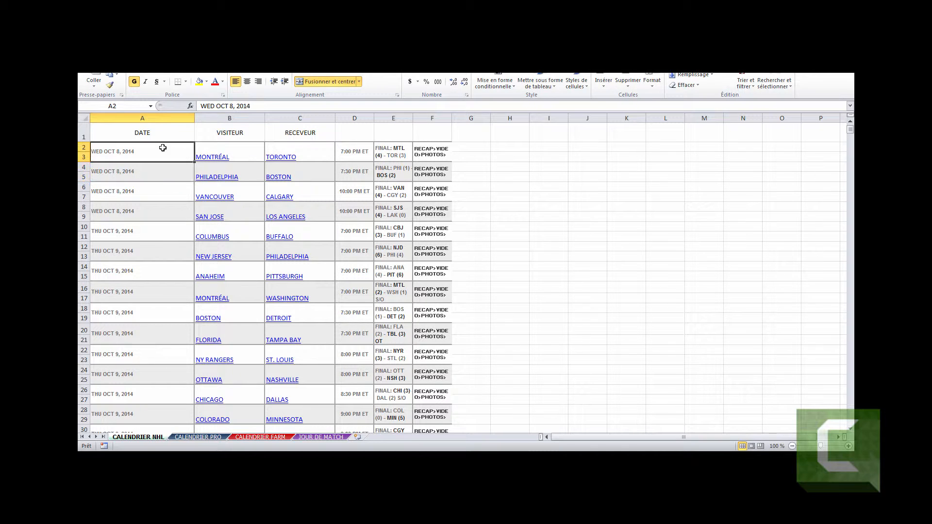
click(162, 180)
click(163, 155)
click(168, 178)
click(169, 152)
click(248, 149)
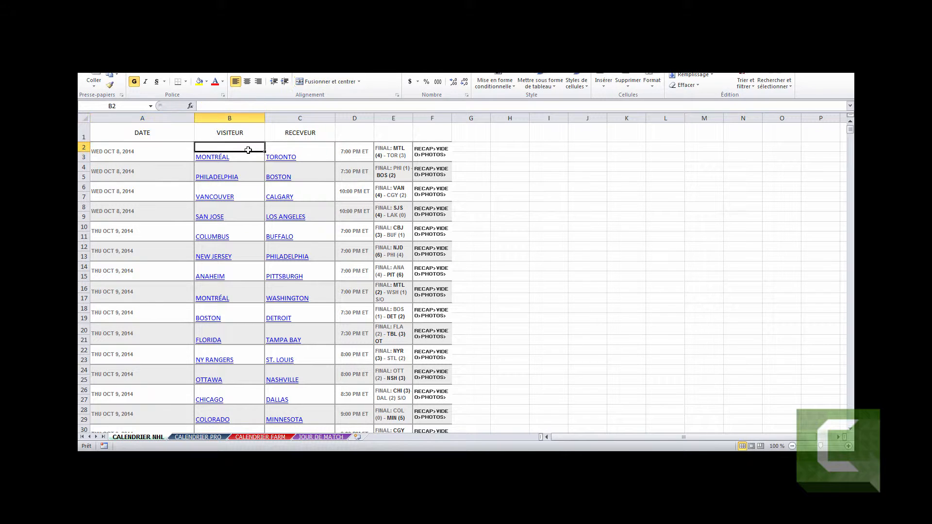
key(Down)
key(Down)
key(Down)
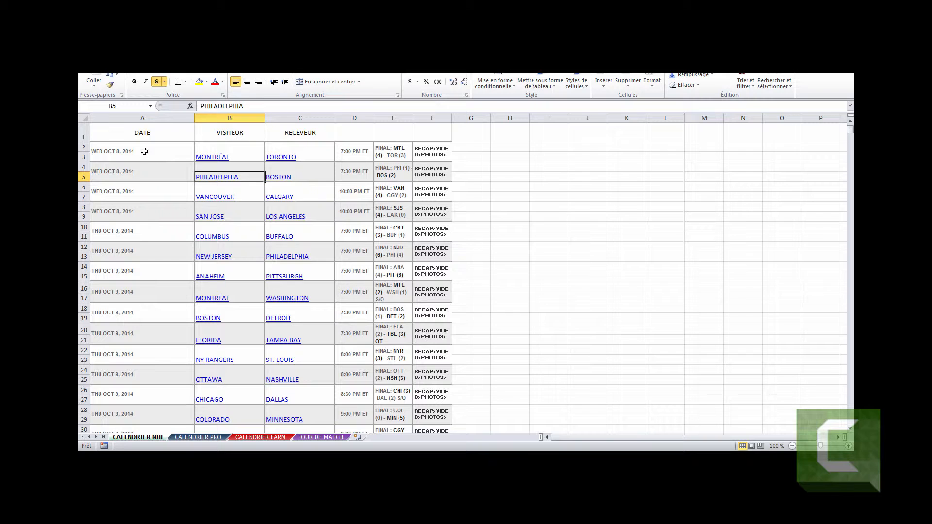
Step: Unmerge all cells in the DATE column and check individual cells in the first game rows
click(143, 118)
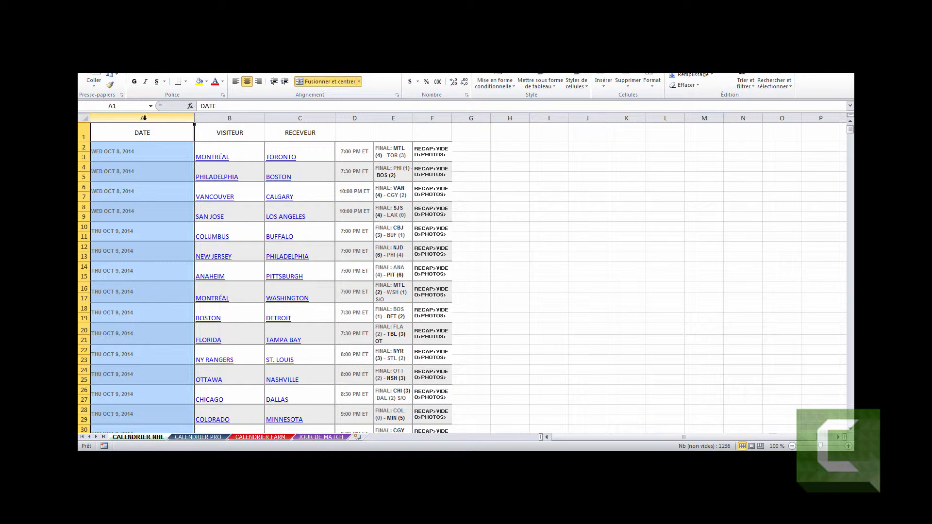
click(324, 83)
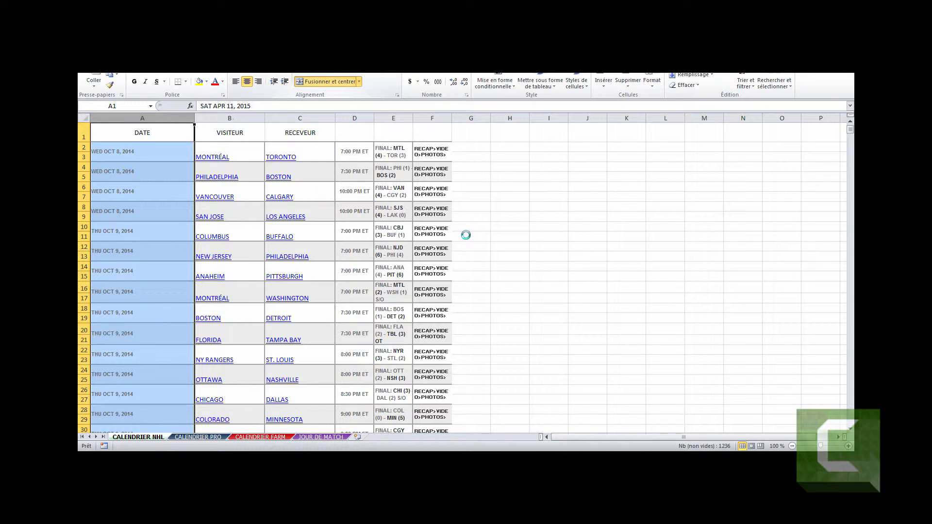
click(161, 147)
click(148, 157)
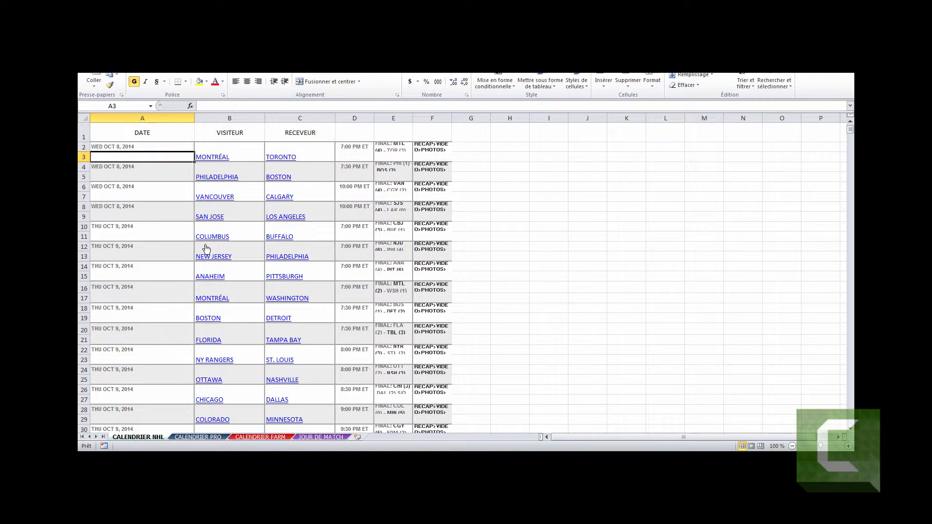
click(153, 170)
click(237, 171)
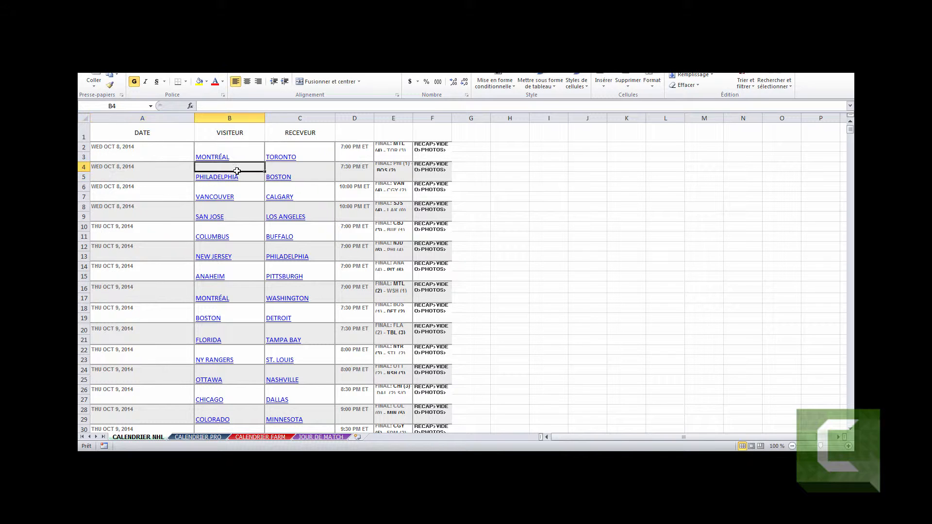
click(287, 167)
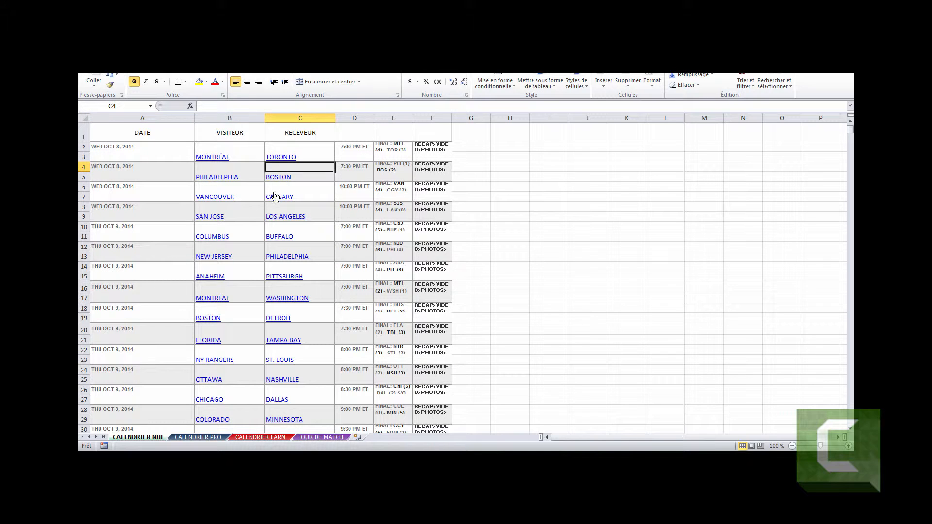
click(137, 194)
click(225, 208)
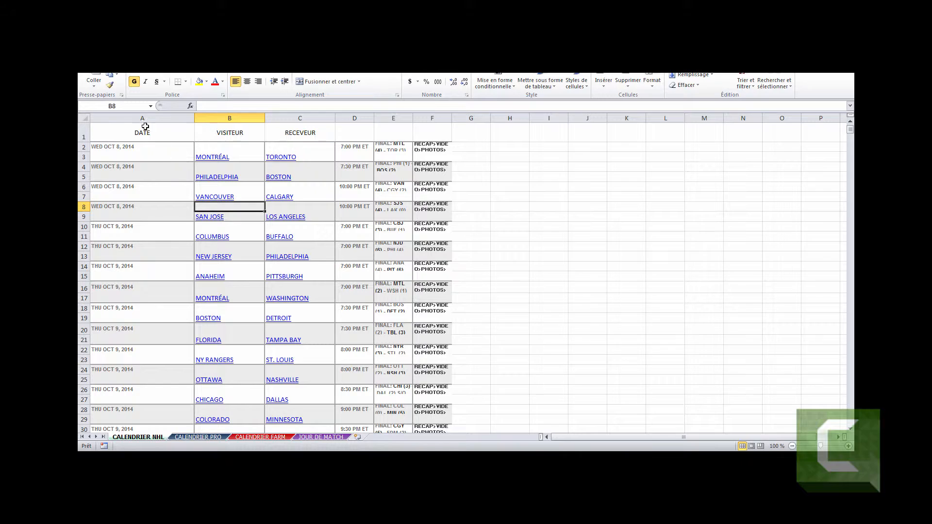
Step: Select only the blank cells within the DATE, VISITEUR and RECEVEUR data, from A2 down to row 2482
drag(109, 148, 295, 403)
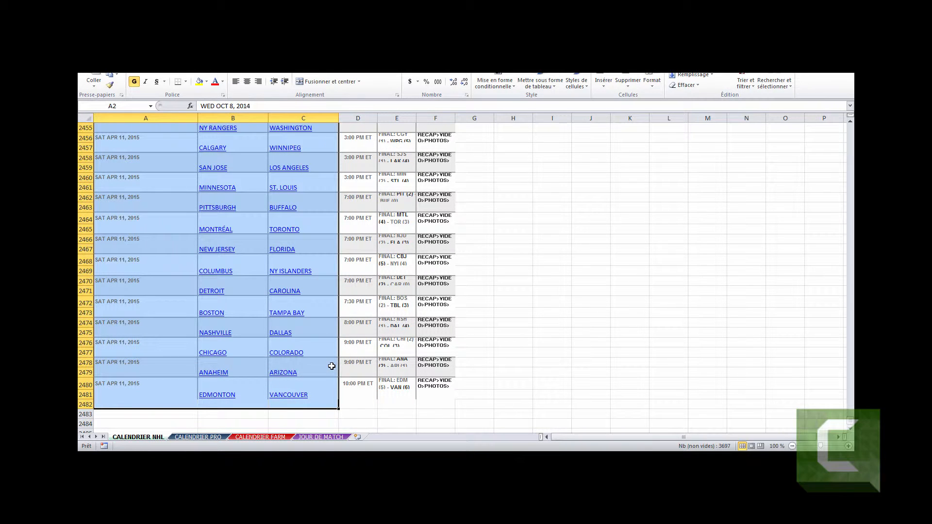
key(F5)
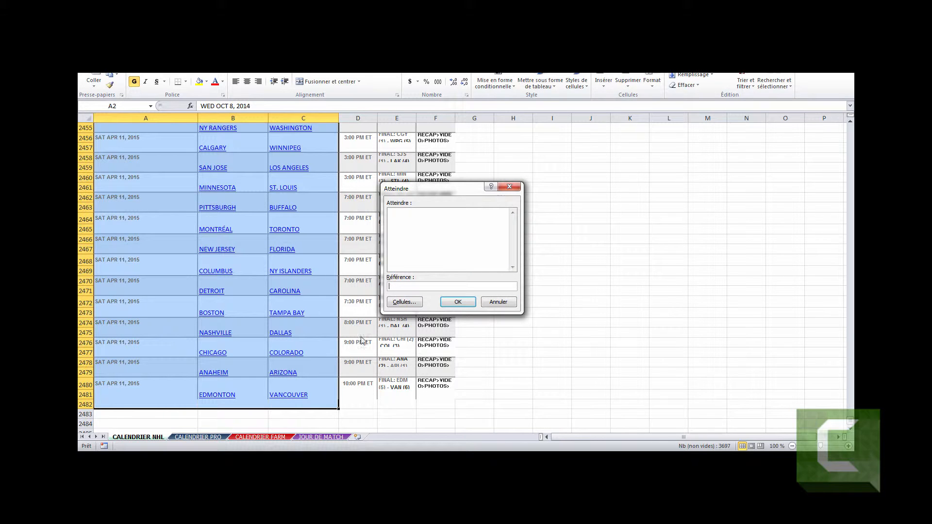
click(405, 302)
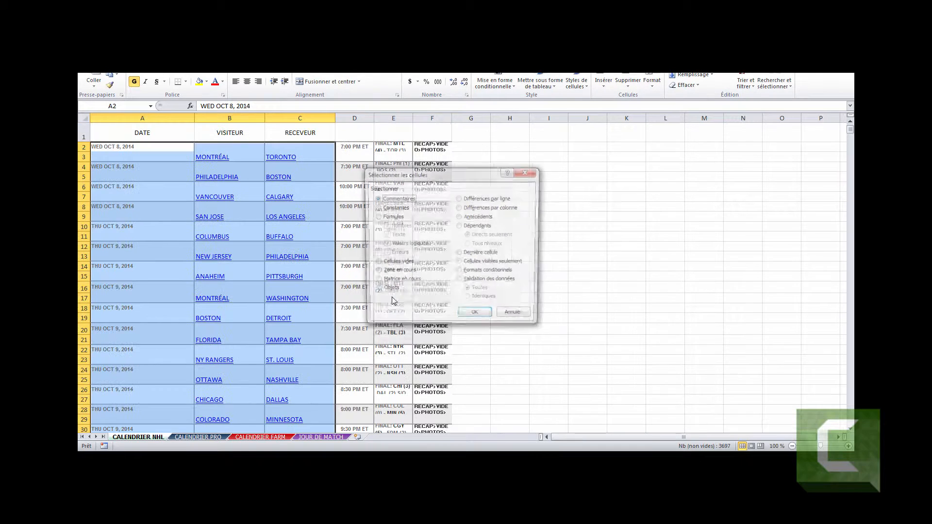
click(376, 263)
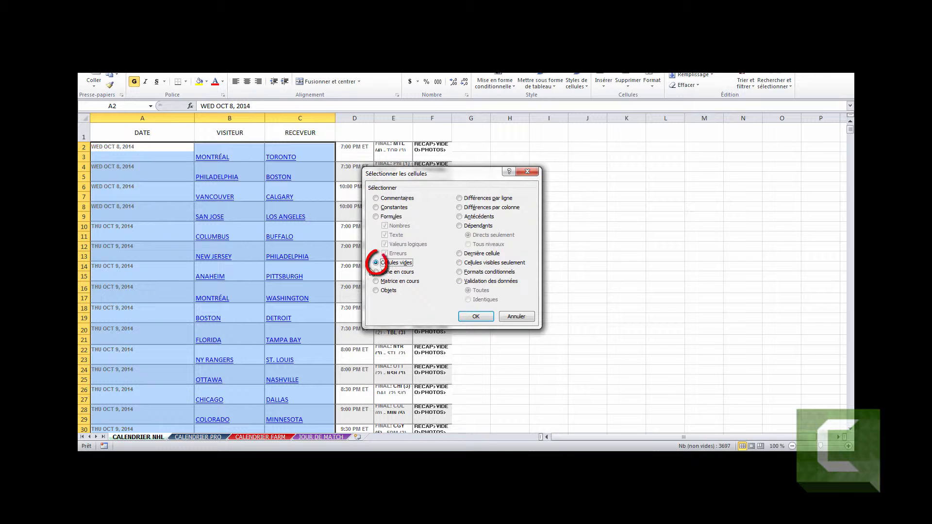
click(476, 317)
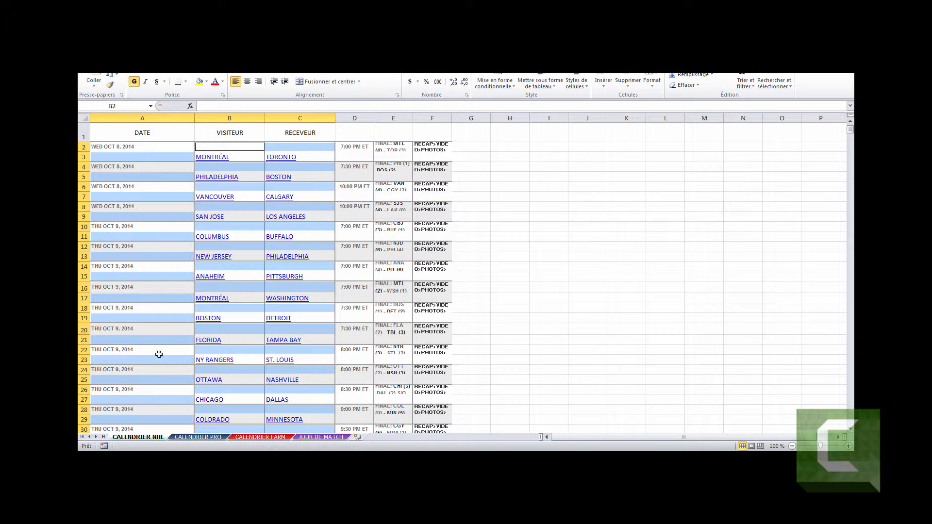
Step: Delete the selected blank cells, shifting the remaining cells up
right_click(160, 157)
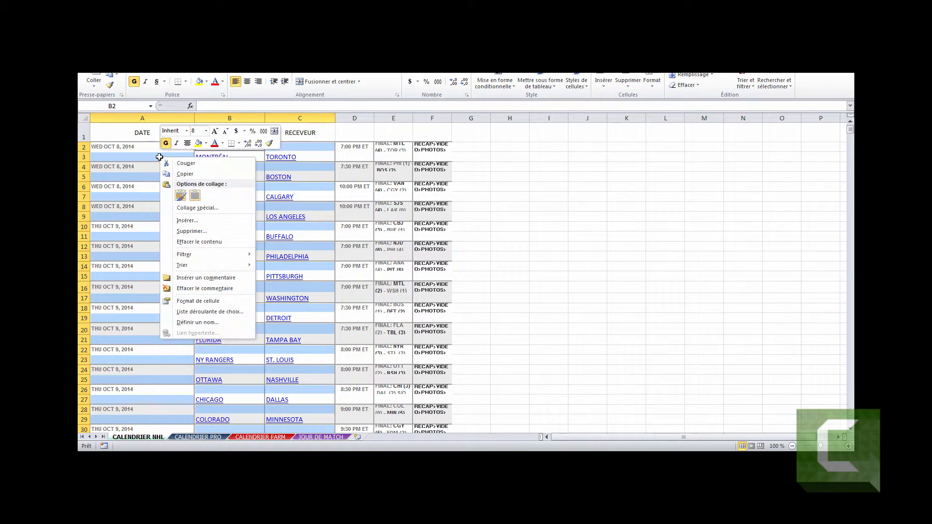
click(187, 232)
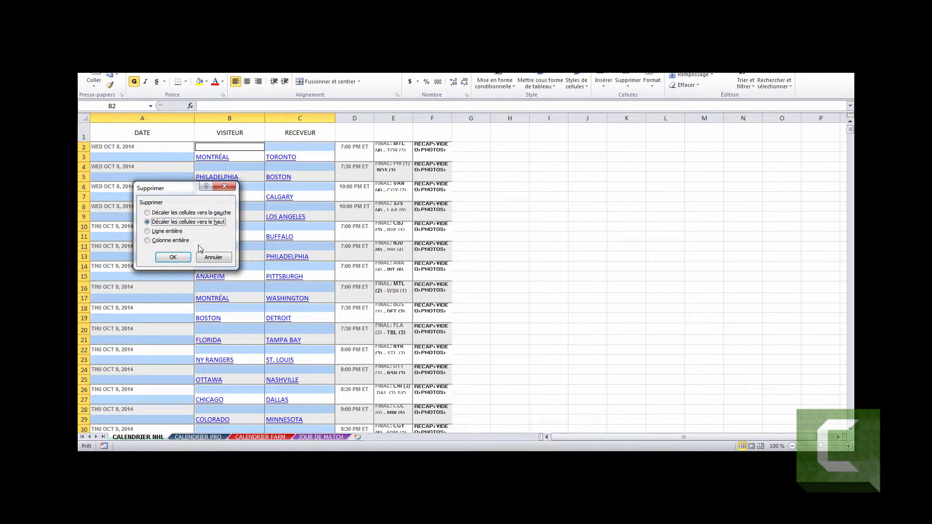
click(173, 257)
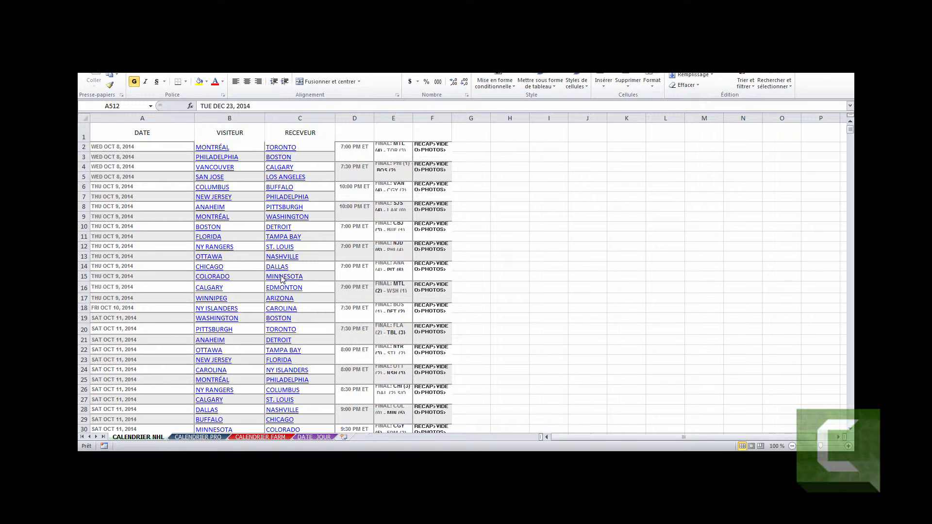
Step: Examine the condensed date, visitor and home team rows for entries in the DATE column that are not dates
click(140, 146)
drag(141, 146, 306, 387)
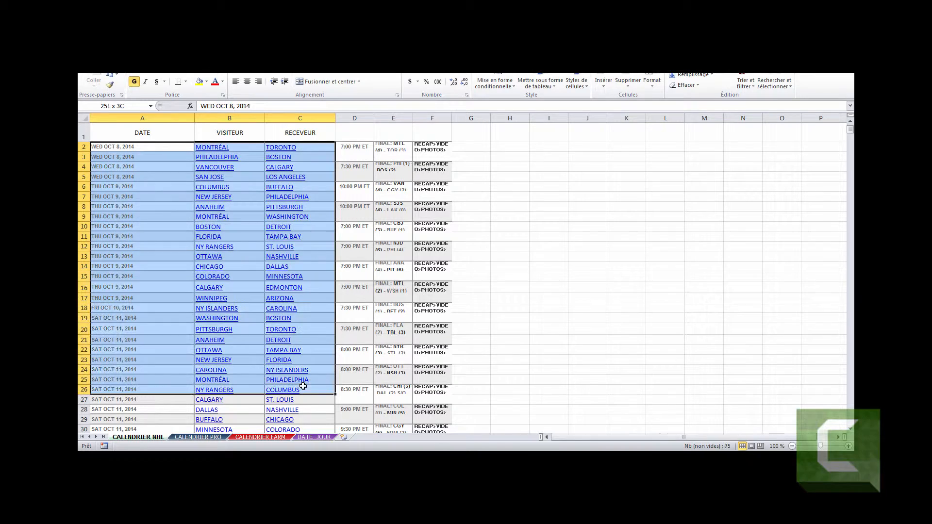
scroll(311, 377, down, 5)
scroll(311, 376, down, 20)
scroll(177, 353, up, 20)
click(138, 148)
scroll(173, 276, down, 20)
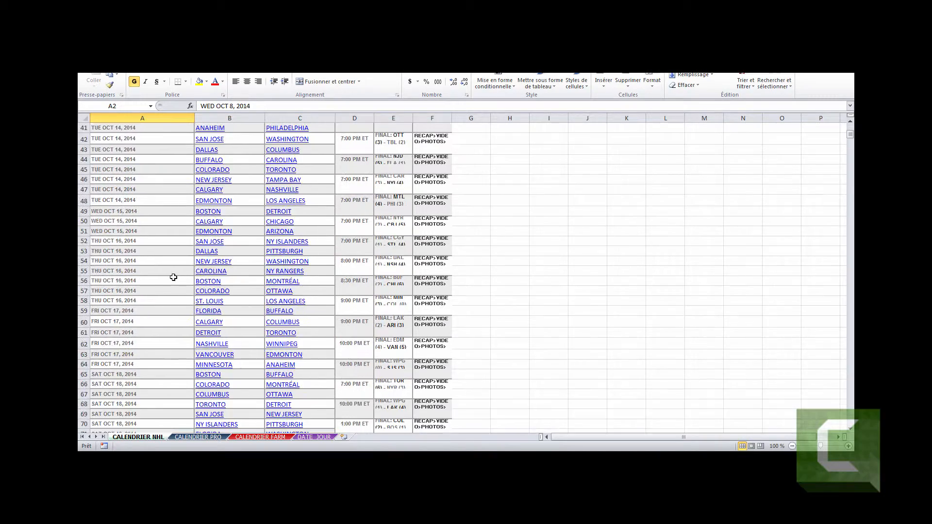
scroll(170, 277, down, 20)
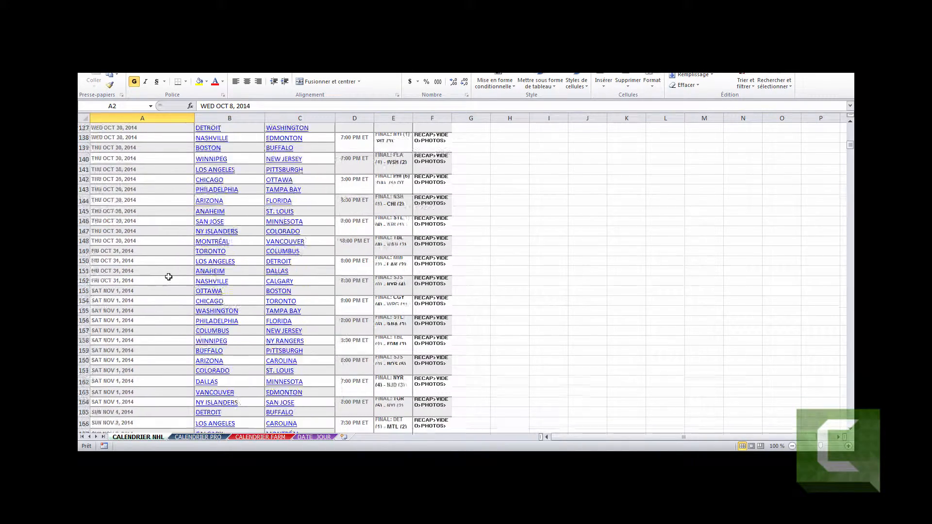
scroll(168, 276, down, 20)
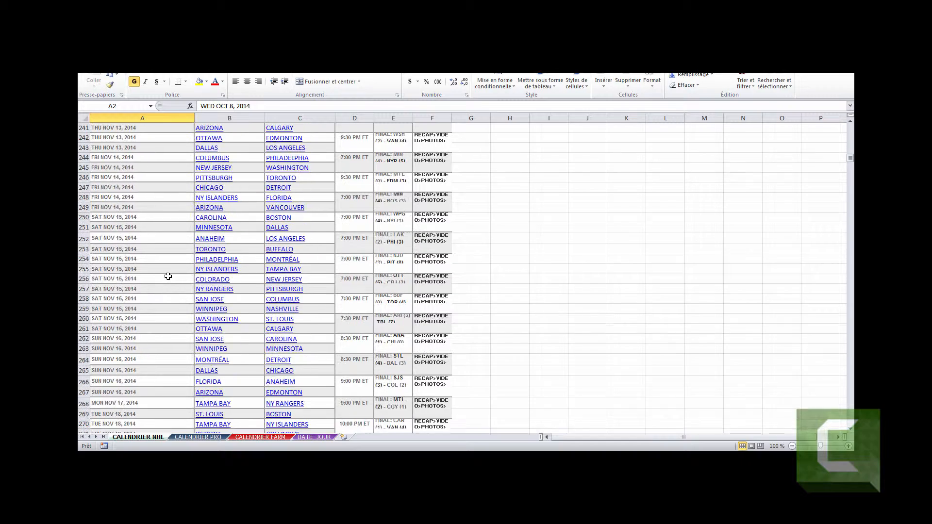
scroll(167, 276, down, 4)
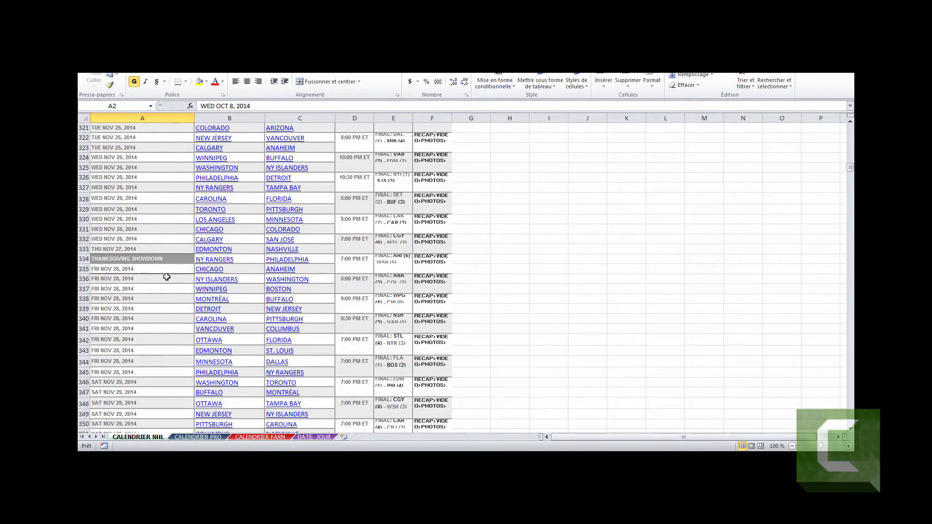
Step: Clear the THANKSGIVING SHOWDOWN entry in A334 and the BRIDGESTONE NHL WINTER CLASSIC entry in A559 of the DATE column
click(129, 260)
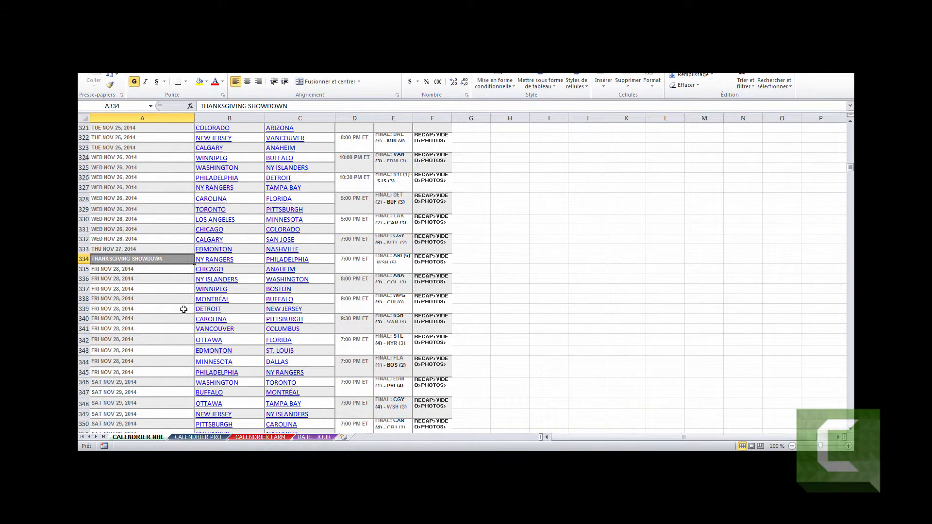
key(Delete)
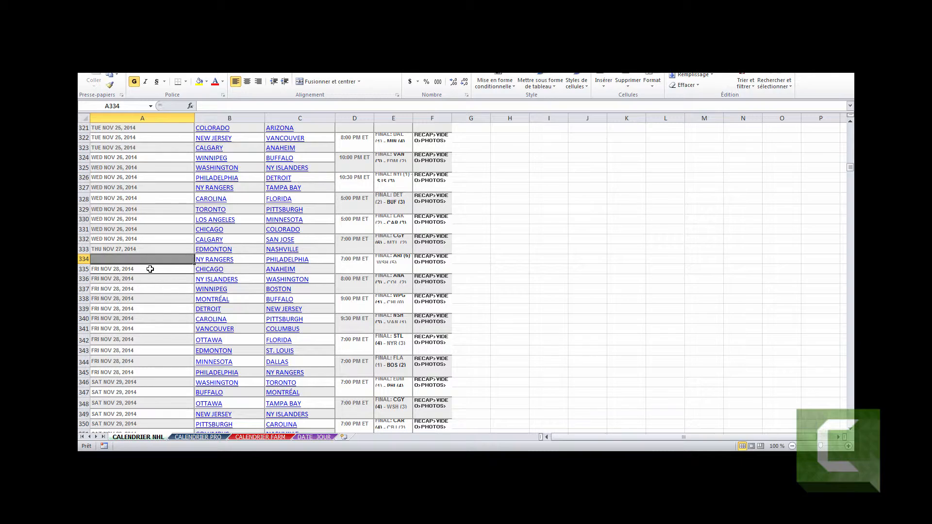
scroll(150, 269, down, 20)
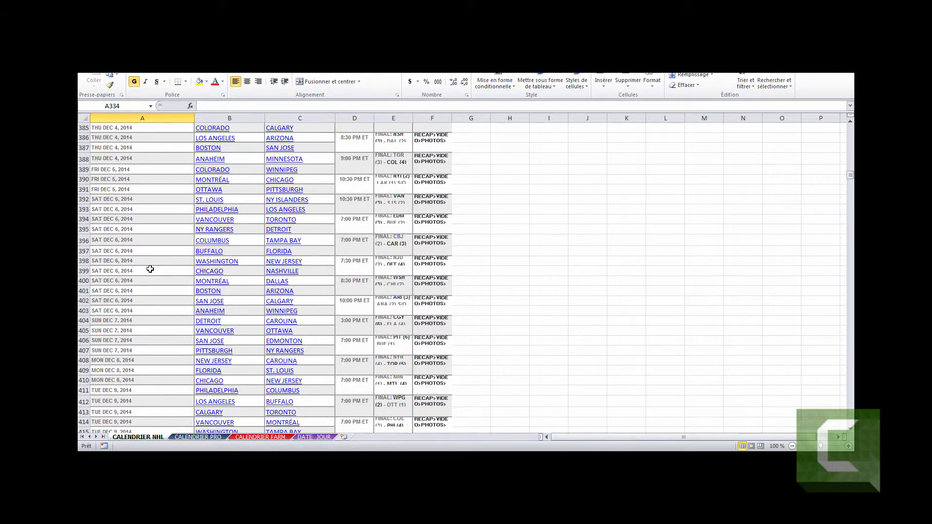
scroll(150, 269, down, 20)
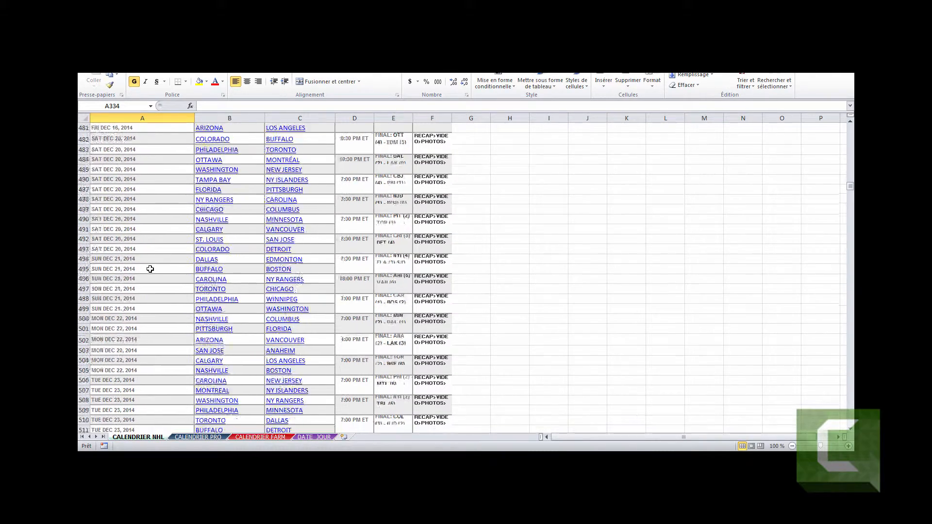
scroll(151, 269, down, 5)
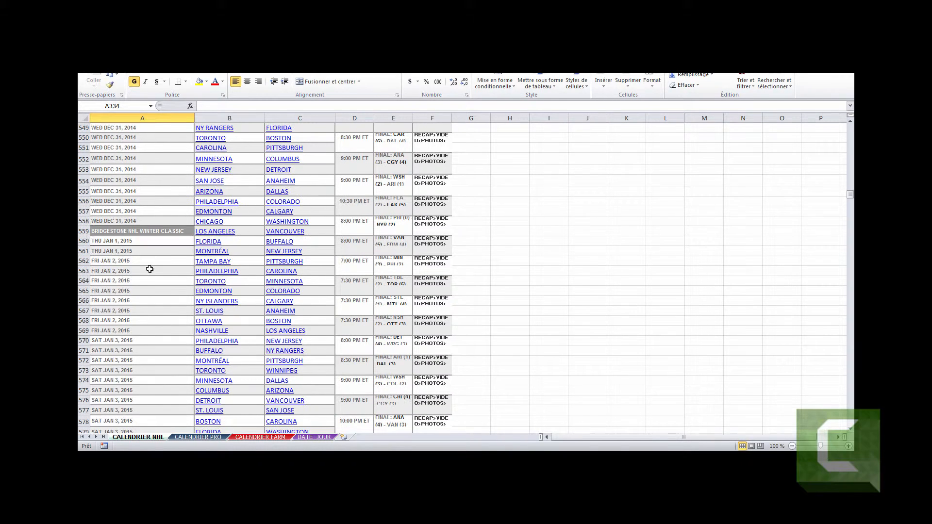
click(136, 232)
key(Delete)
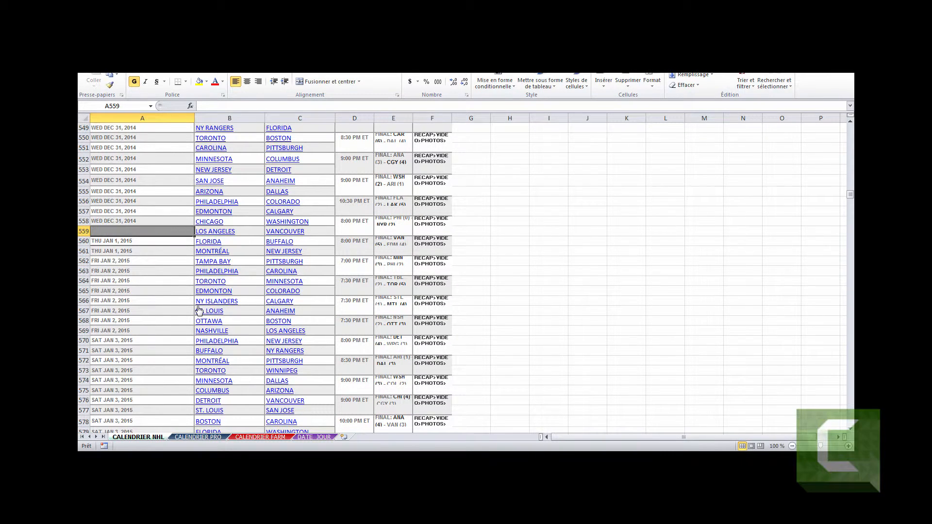
Step: Clear the NHL ALL-STAR GAME (COLUMBUS) entry in A701 and its date SUN JAN 25, 2015 in A702
scroll(163, 300, down, 20)
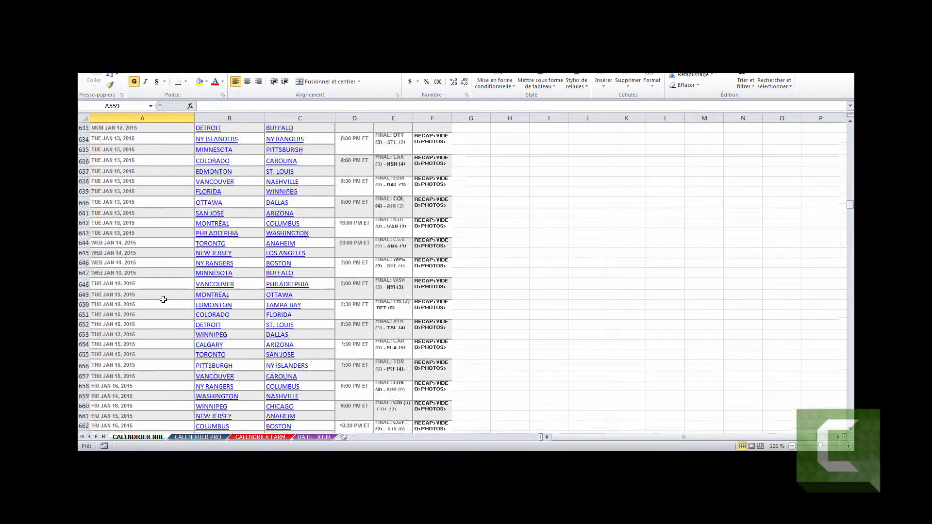
scroll(163, 300, down, 19)
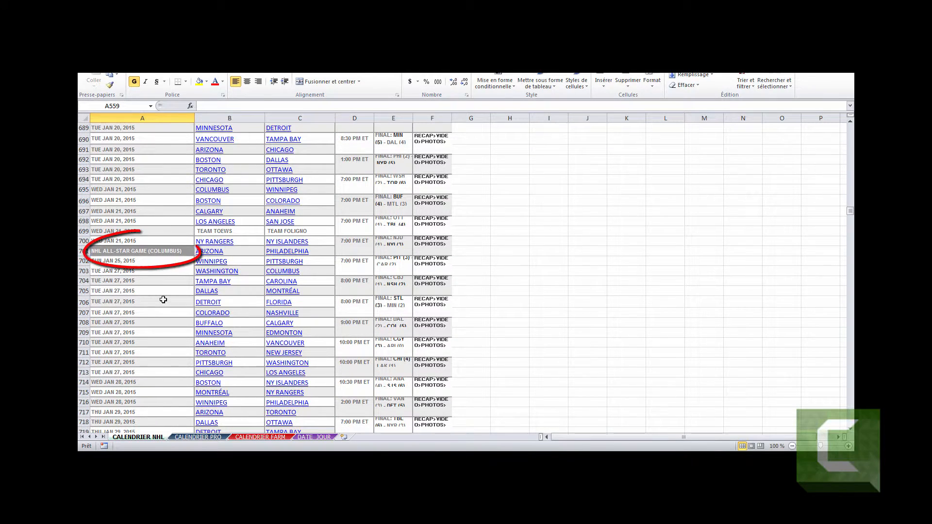
click(154, 251)
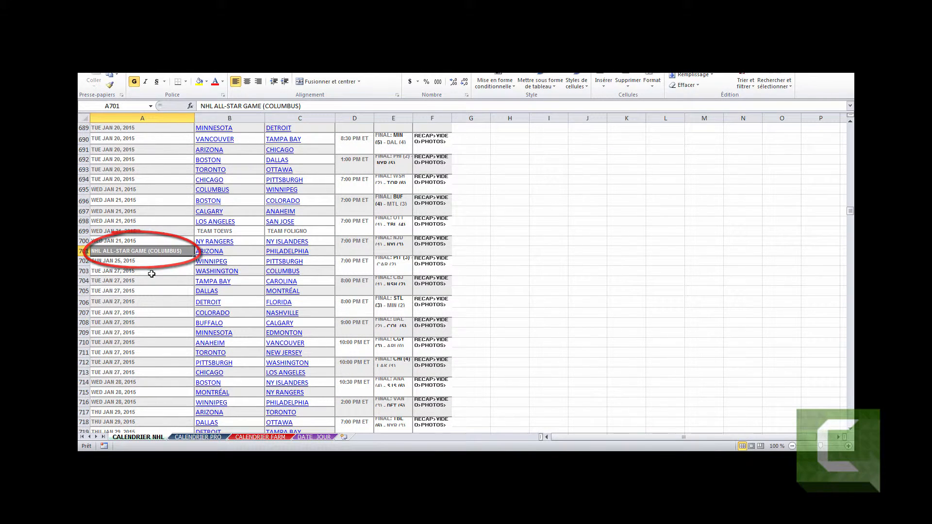
key(Delete)
click(107, 261)
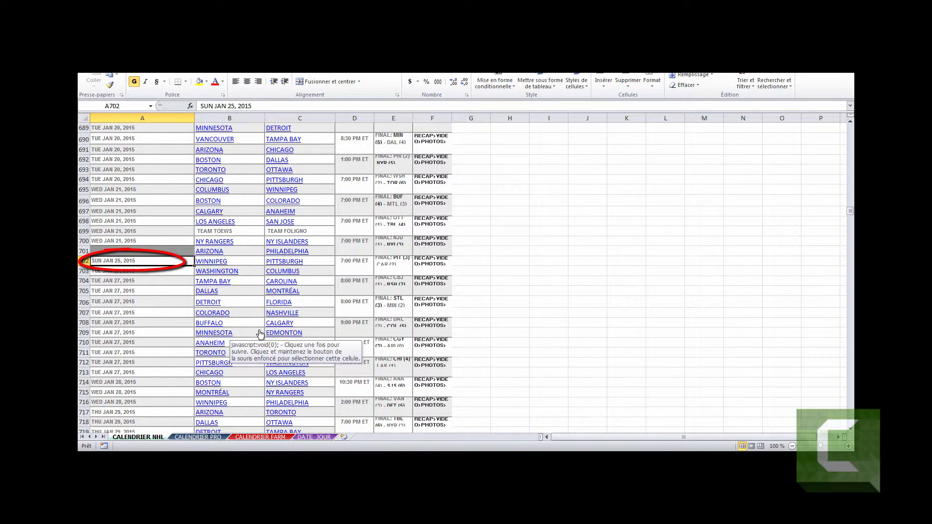
key(Delete)
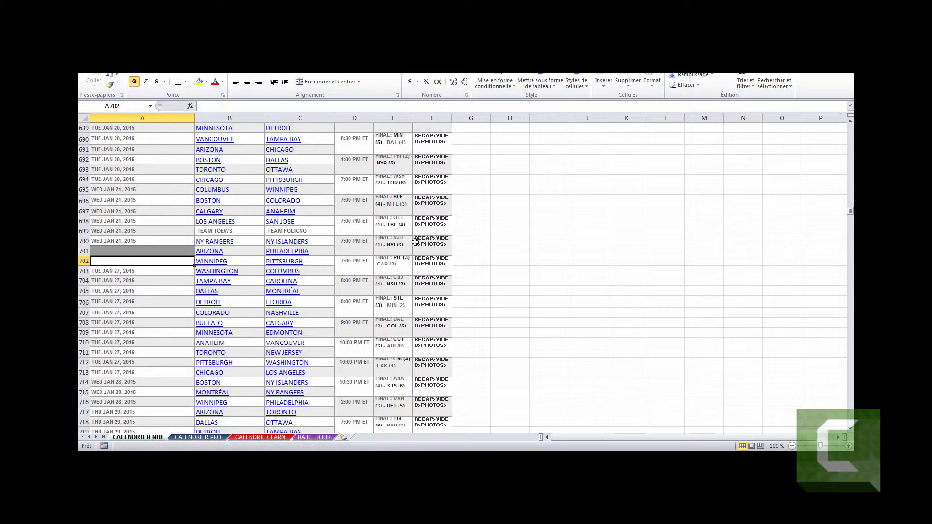
Step: Move the dates below the cleared cells A559 and A334 up one row to close both gaps
drag(134, 237, 109, 389)
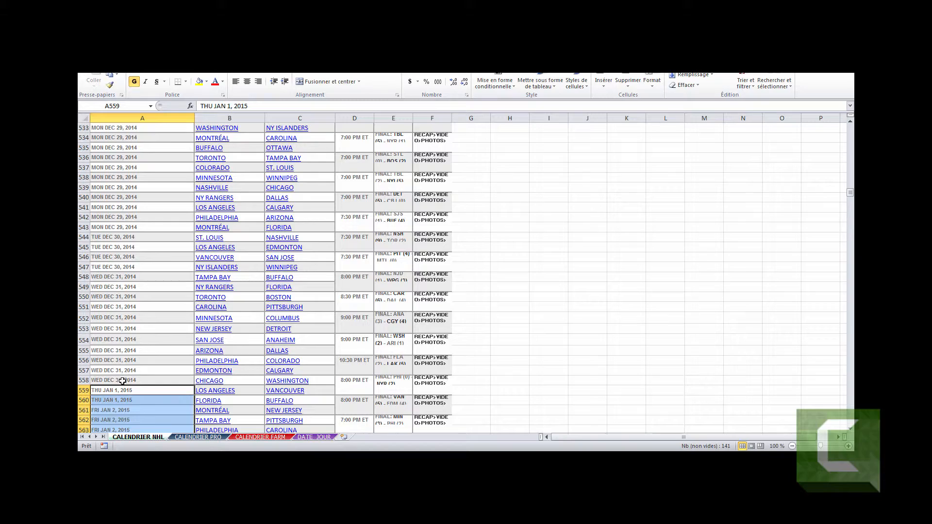
scroll(122, 381, down, 20)
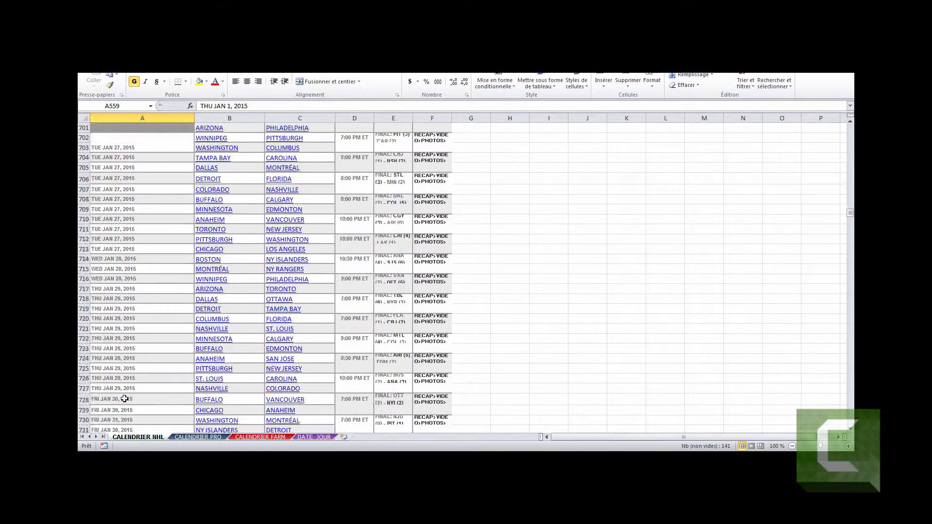
scroll(125, 399, up, 8)
drag(116, 209, 127, 179)
Step: Delete the entire row 699 containing the TEAM TOEWS and TEAM FOLIGNO matchup
scroll(141, 221, down, 20)
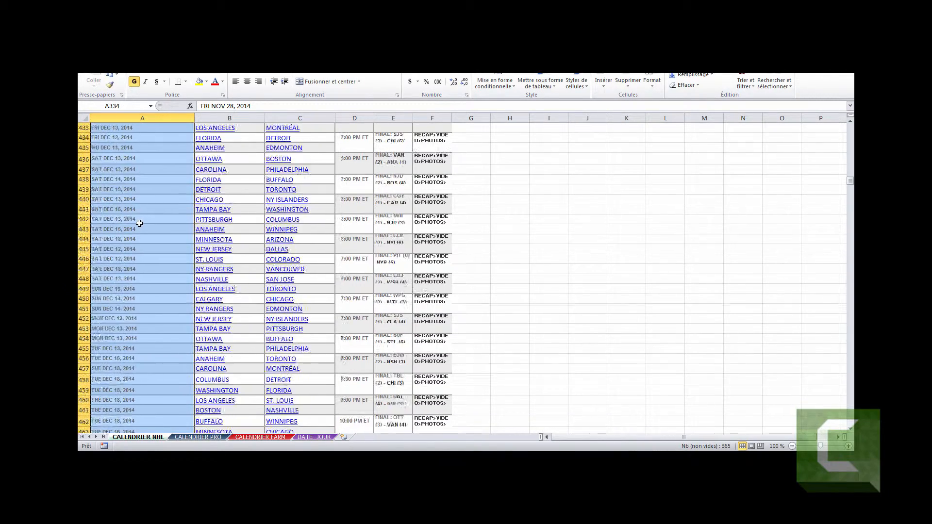
scroll(139, 223, down, 20)
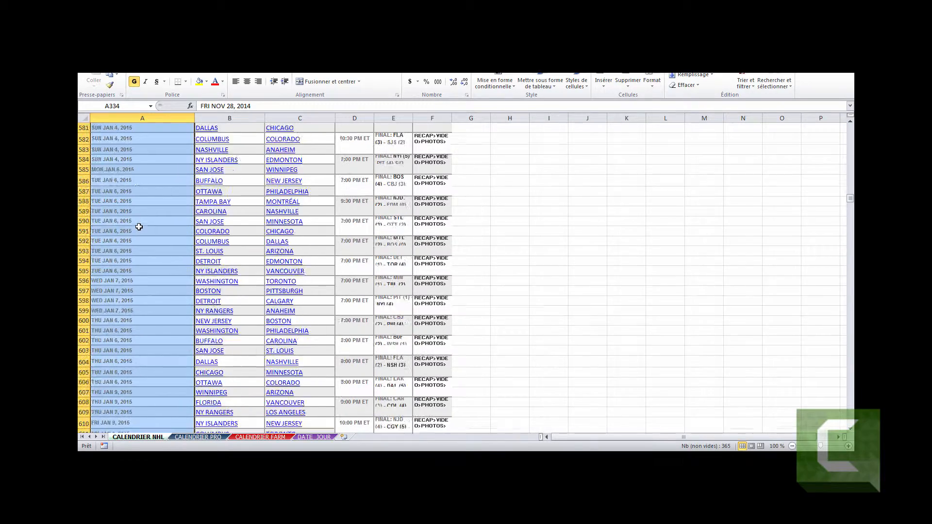
scroll(139, 227, down, 20)
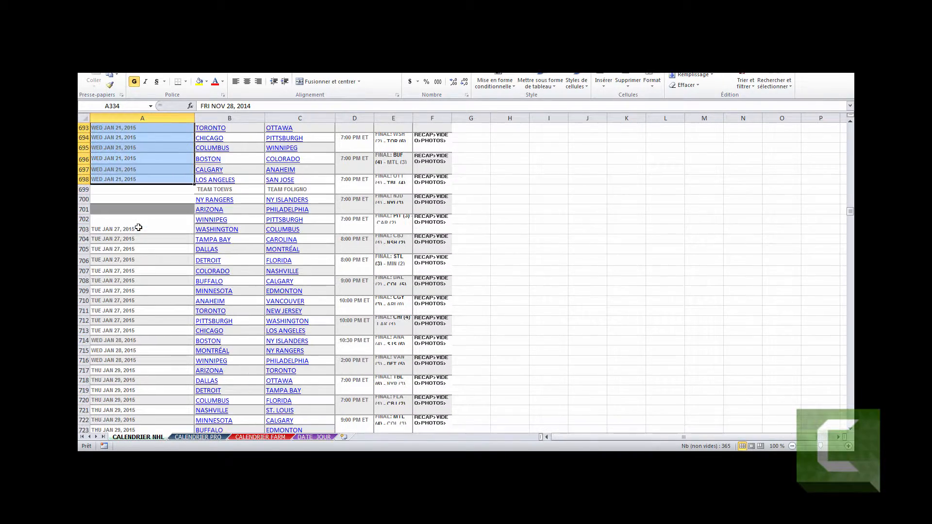
click(80, 192)
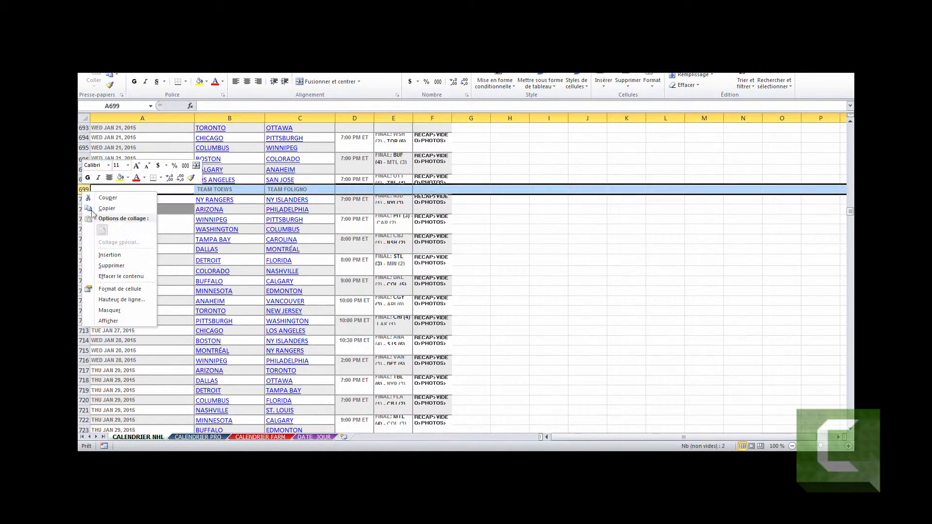
click(111, 266)
Step: Clear the grey non-date entry in A888, among the SAT FEB 21, 2015 dates
drag(135, 219, 132, 418)
scroll(129, 341, down, 8)
scroll(128, 341, down, 20)
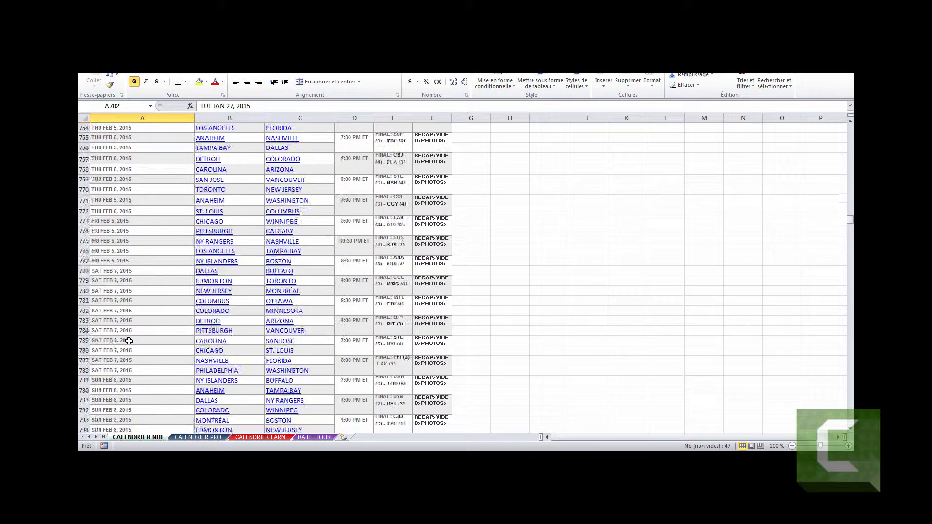
scroll(128, 340, down, 13)
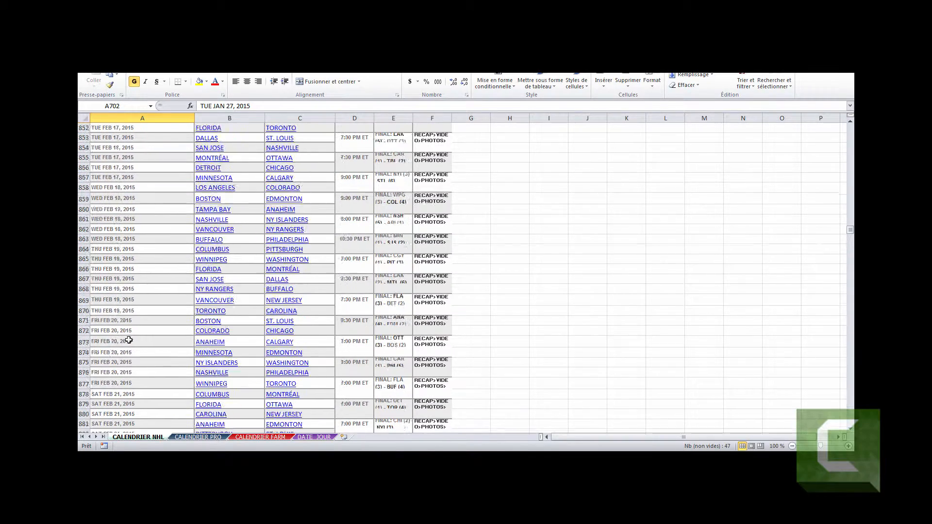
click(130, 291)
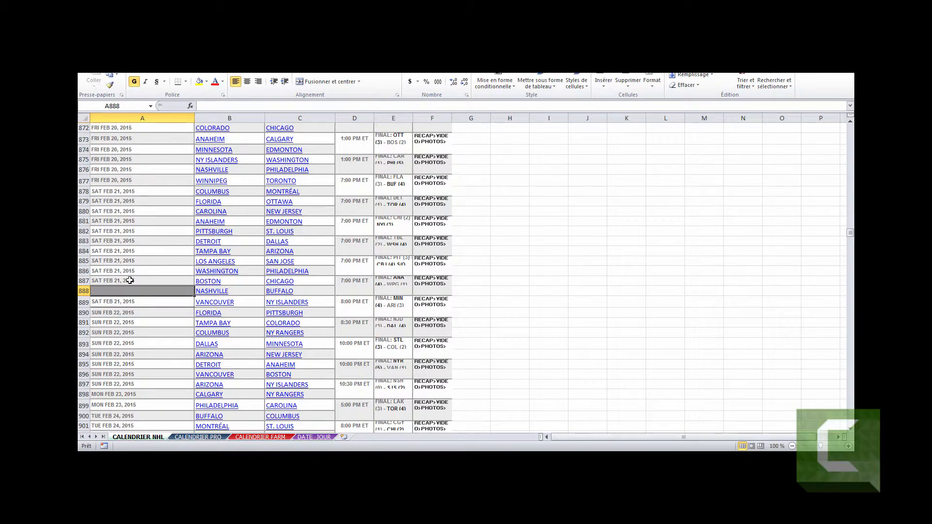
Step: Move the block of dates above A888 up to start at A699, and the dates from A889 down up to start at A885
drag(130, 281, 127, 260)
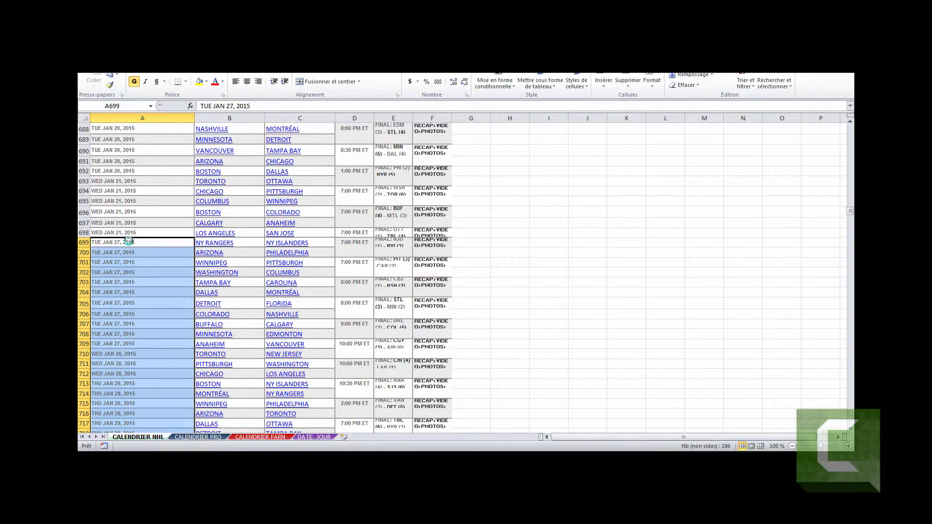
scroll(129, 322, down, 20)
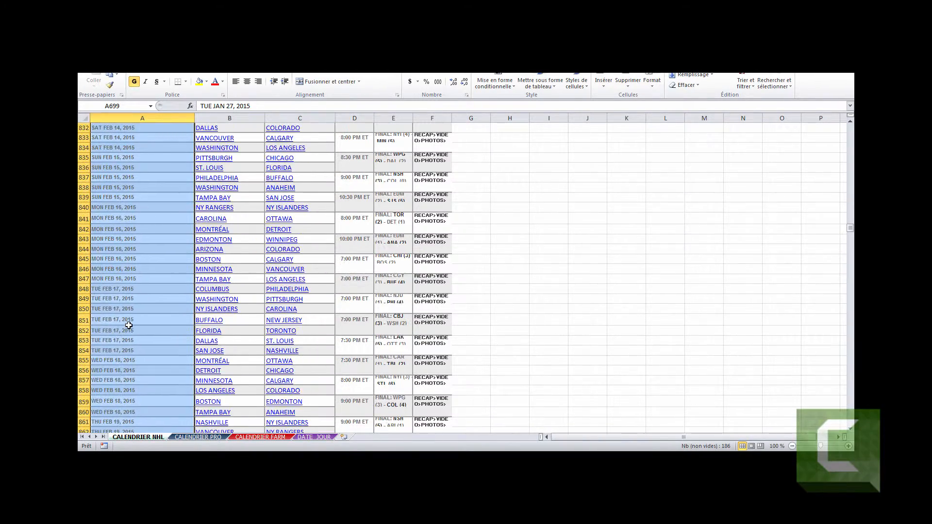
scroll(129, 325, down, 13)
drag(132, 306, 144, 396)
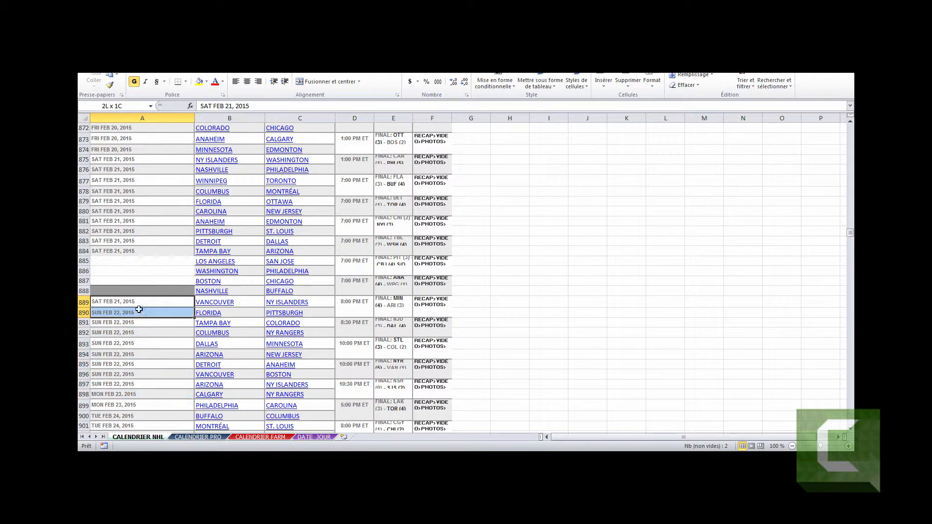
drag(138, 310, 148, 408)
scroll(146, 403, up, 20)
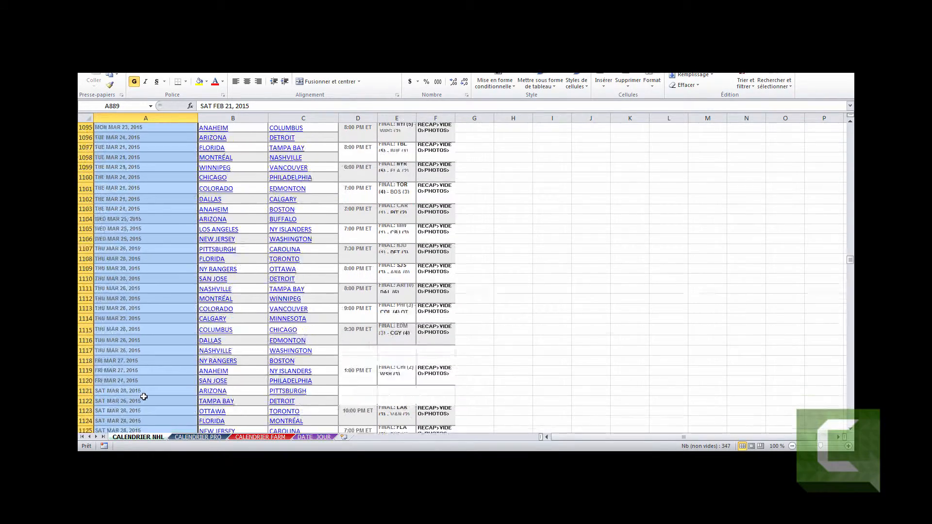
scroll(144, 397, down, 5)
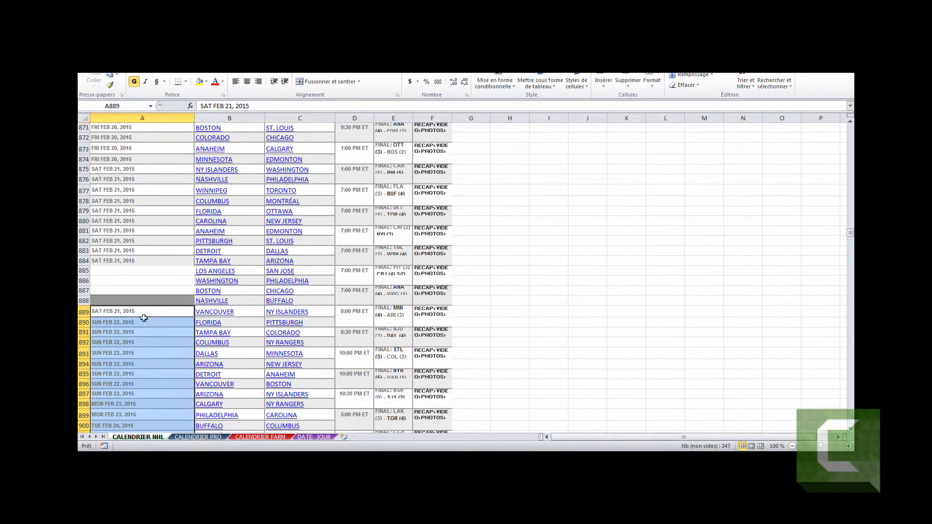
drag(142, 307, 138, 271)
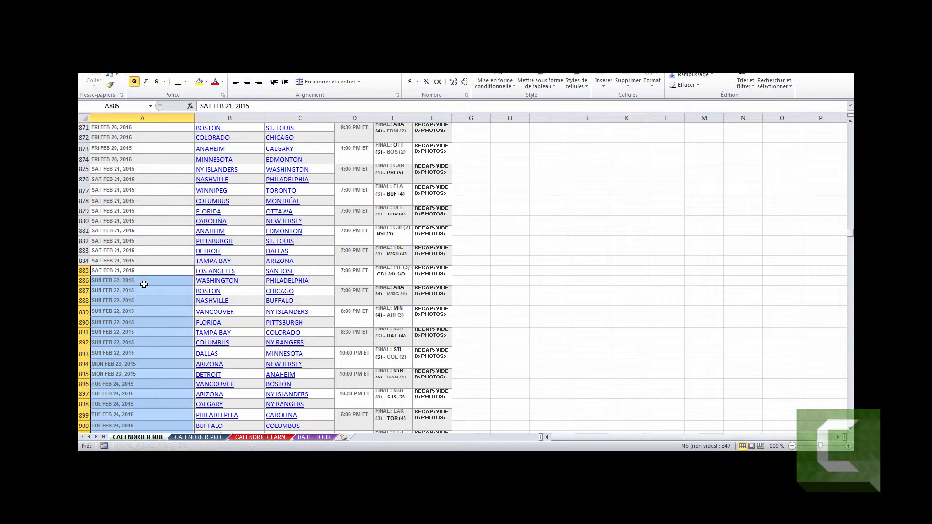
Step: Clear the surplus cells A1232:B1240 below the last game row in the DATE_JOUR sheet
scroll(143, 286, down, 20)
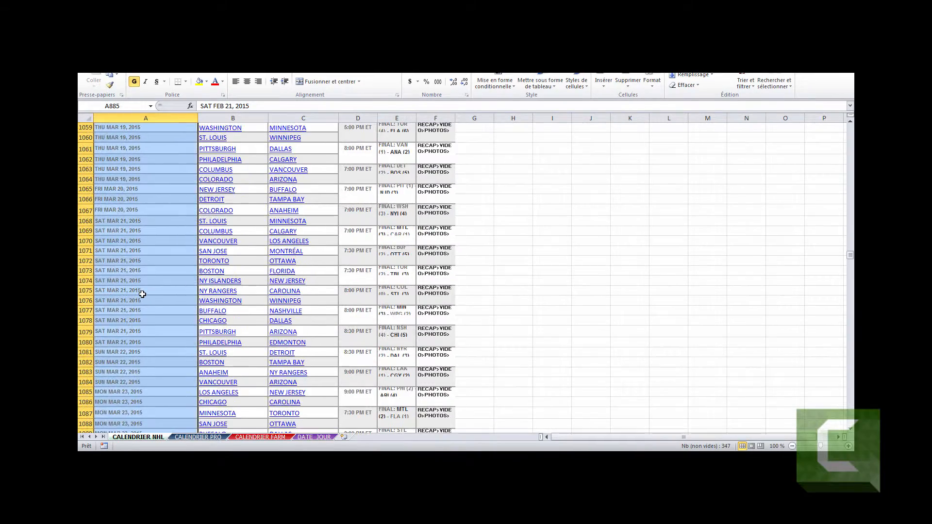
scroll(142, 294, down, 20)
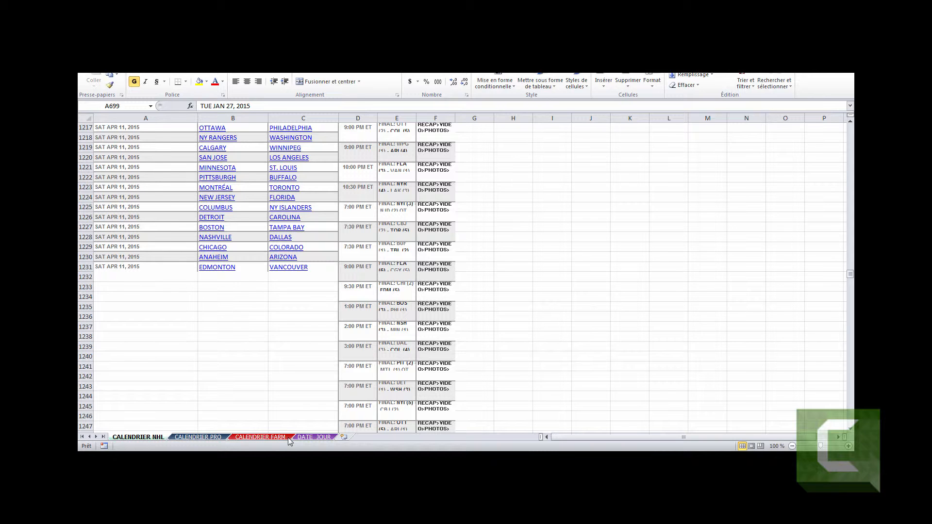
click(322, 436)
drag(146, 157, 209, 320)
drag(126, 261, 196, 339)
key(Delete)
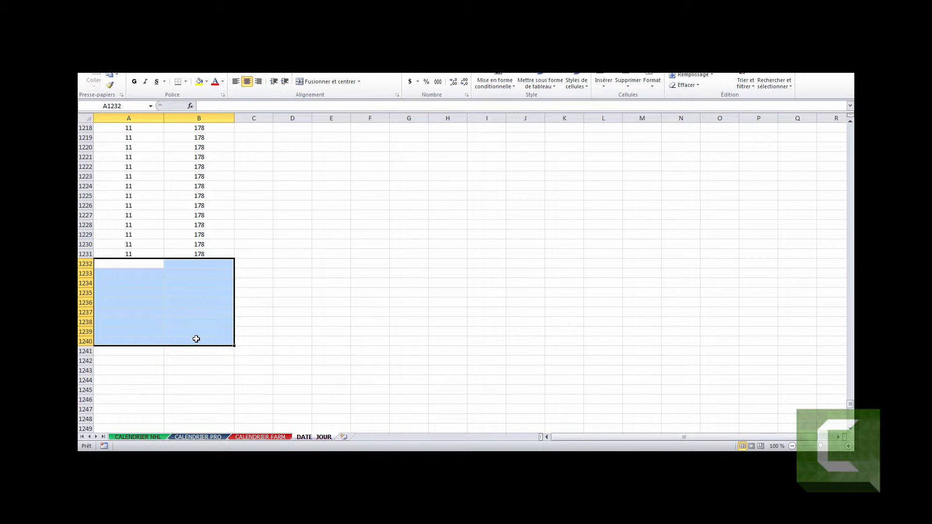
click(254, 329)
Step: Set the day number in B516 of the DATE_JOUR sheet to 81, where the dates jump from 23 to 27
scroll(256, 335, up, 20)
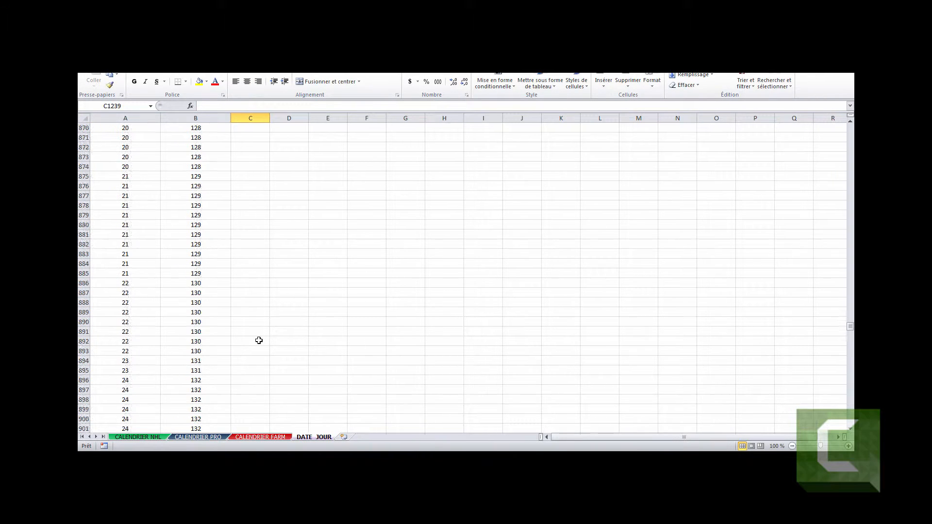
scroll(258, 339, up, 20)
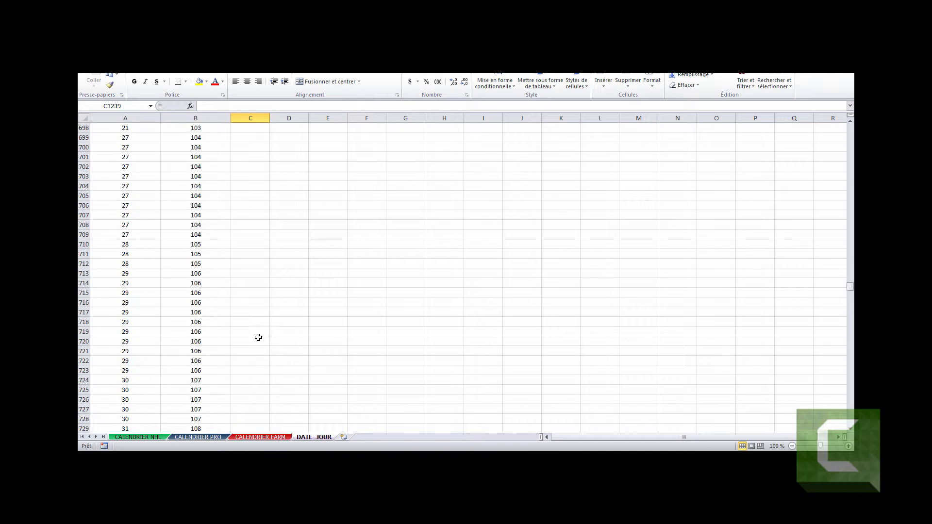
scroll(257, 335, down, 20)
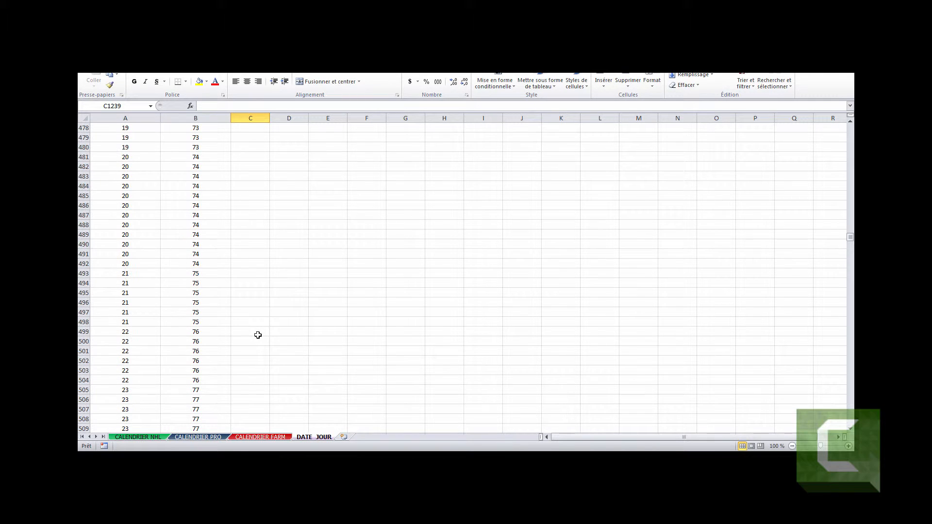
click(83, 292)
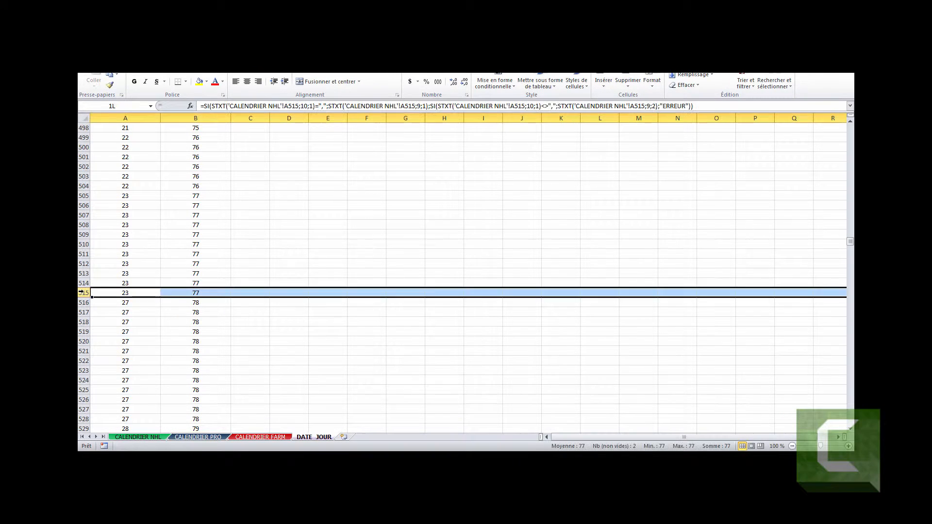
click(192, 294)
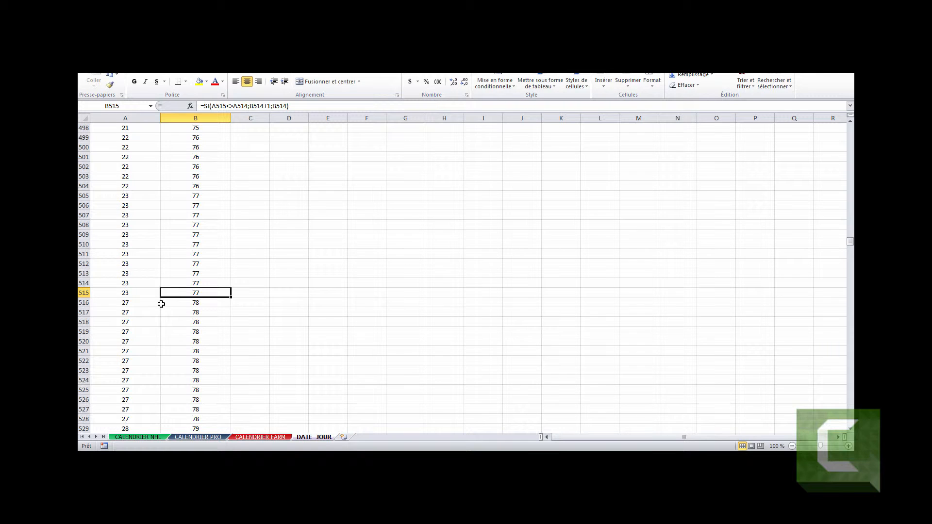
click(178, 302)
text(81)
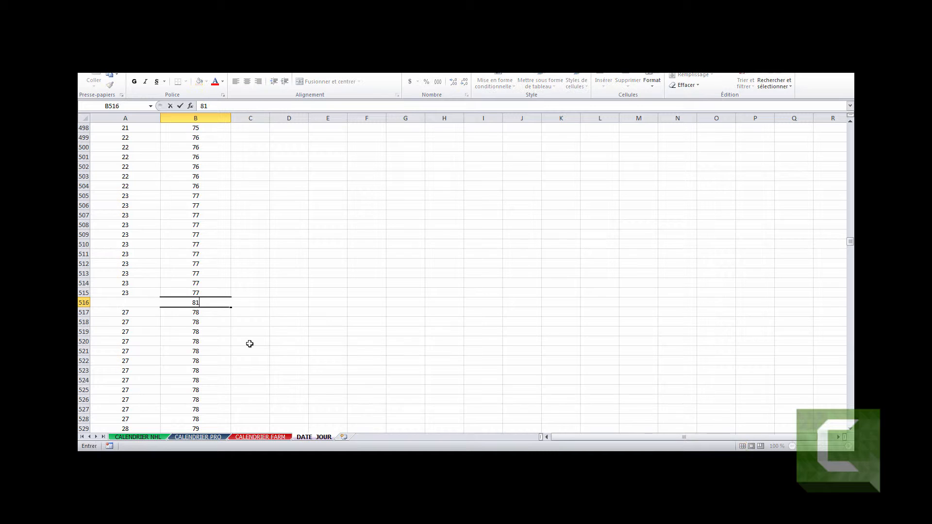
key(Return)
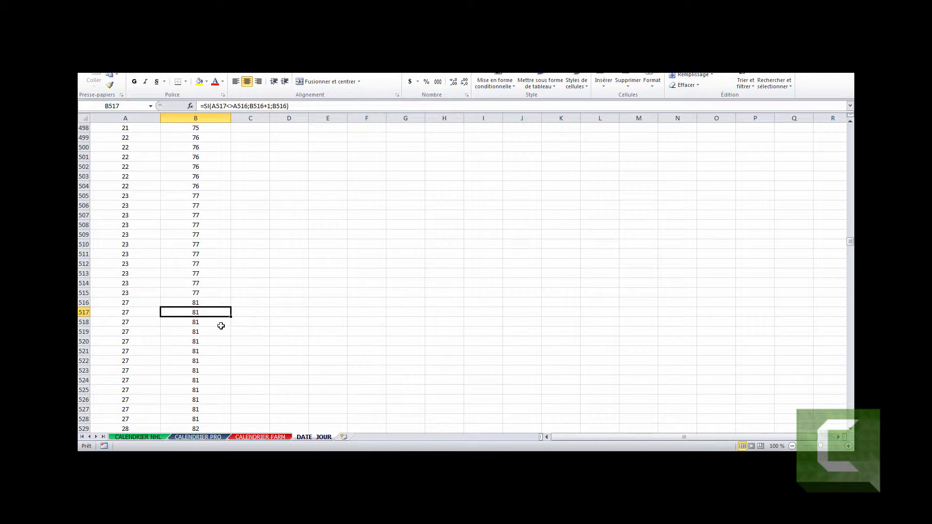
Step: Set the day number in B699 to 112, where the dates jump from 21 to 27
scroll(221, 326, down, 20)
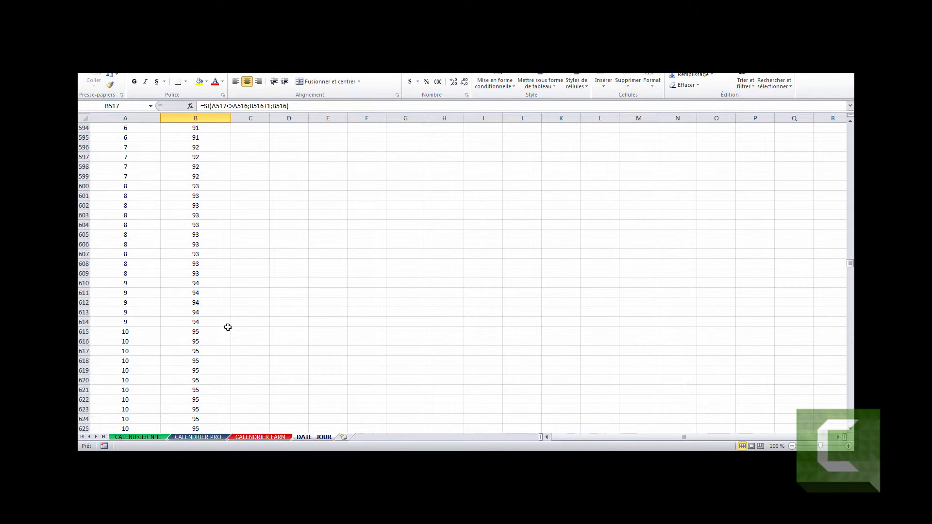
scroll(228, 327, down, 20)
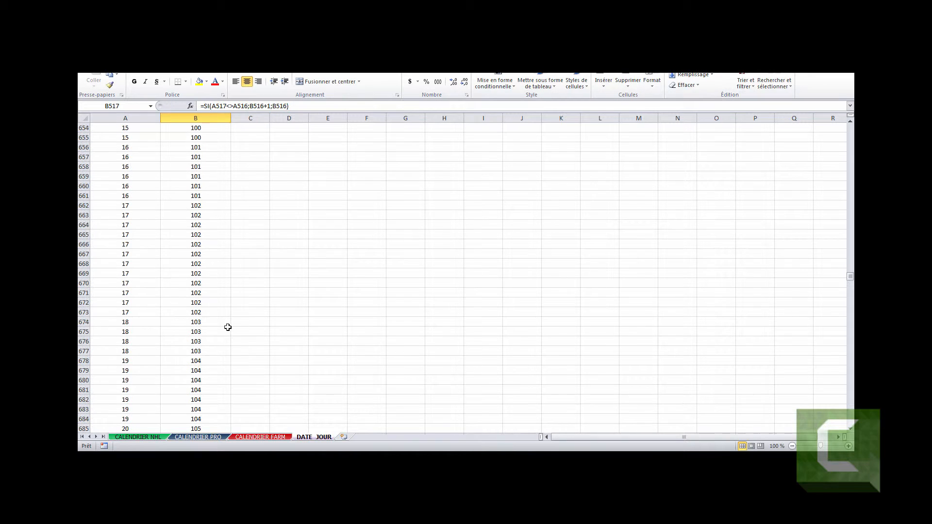
scroll(227, 327, down, 11)
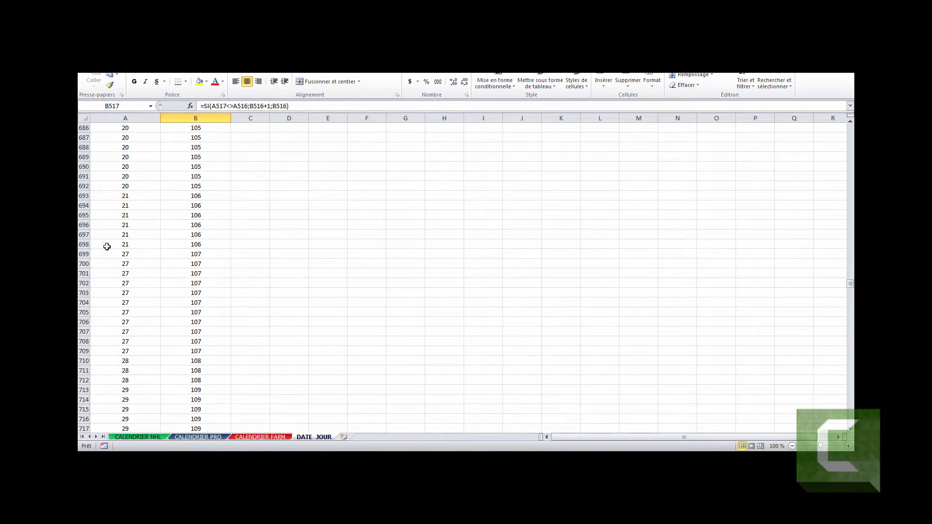
click(106, 246)
click(217, 246)
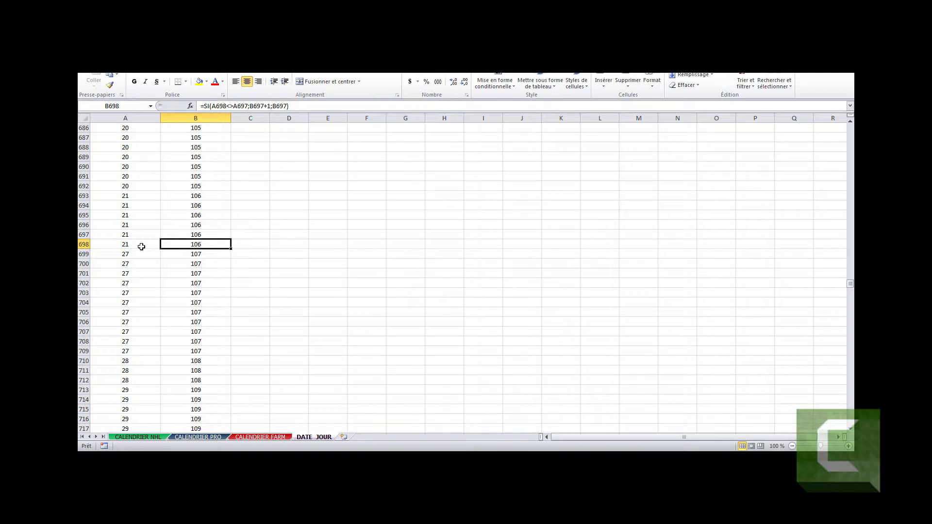
click(207, 253)
text(112)
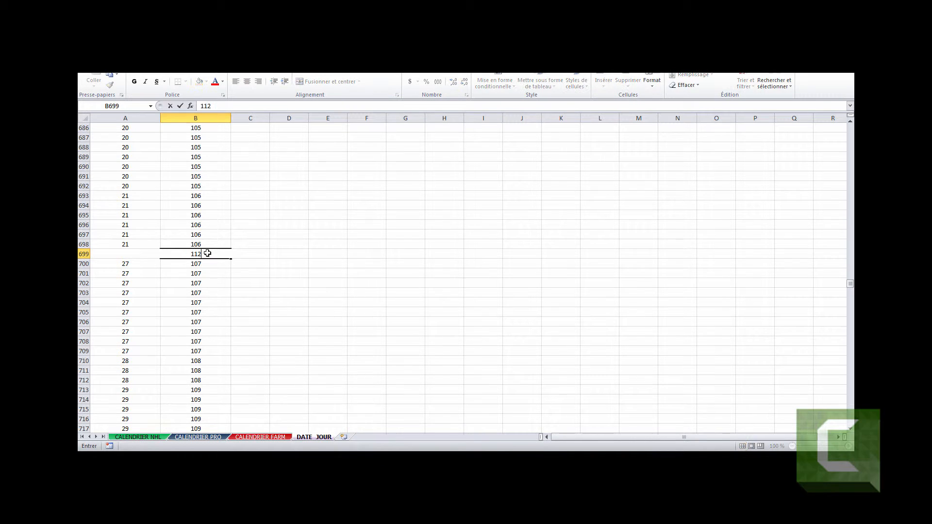
key(Return)
Step: Fill the row 3 day, visitor and home formulas in the CALENDRIER PRO sheet down through the last game row, 1231
scroll(242, 285, down, 20)
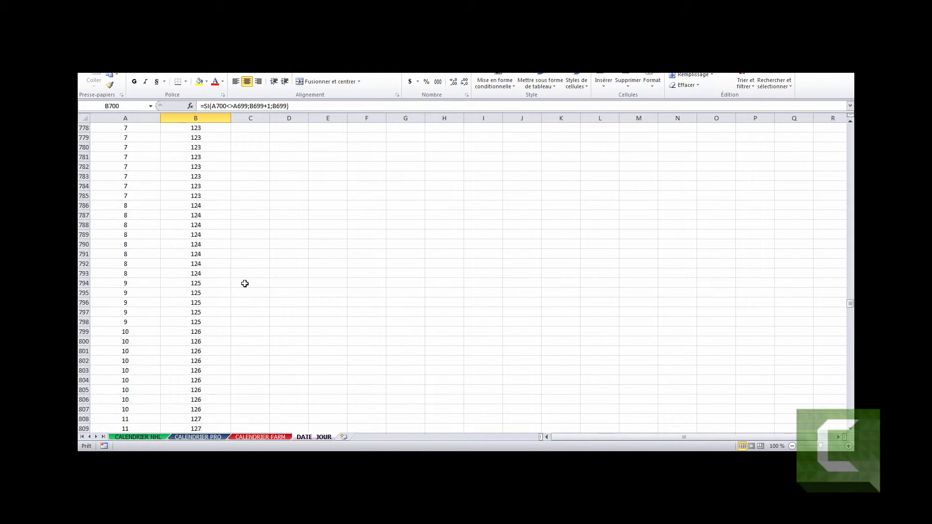
scroll(245, 283, down, 20)
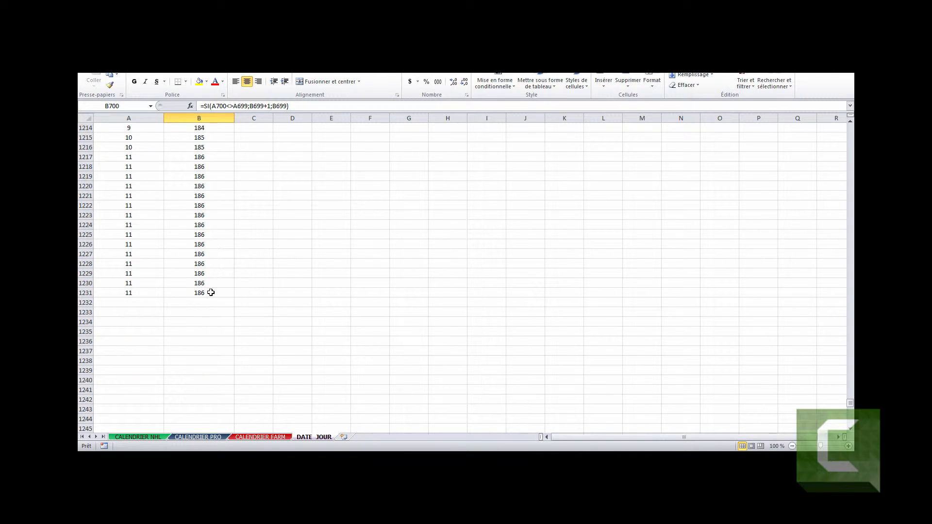
drag(129, 290, 197, 295)
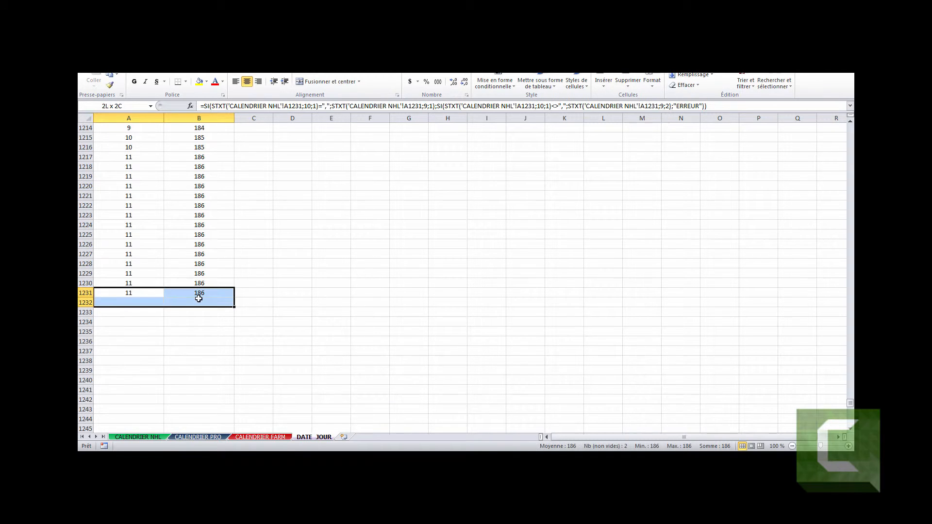
click(334, 330)
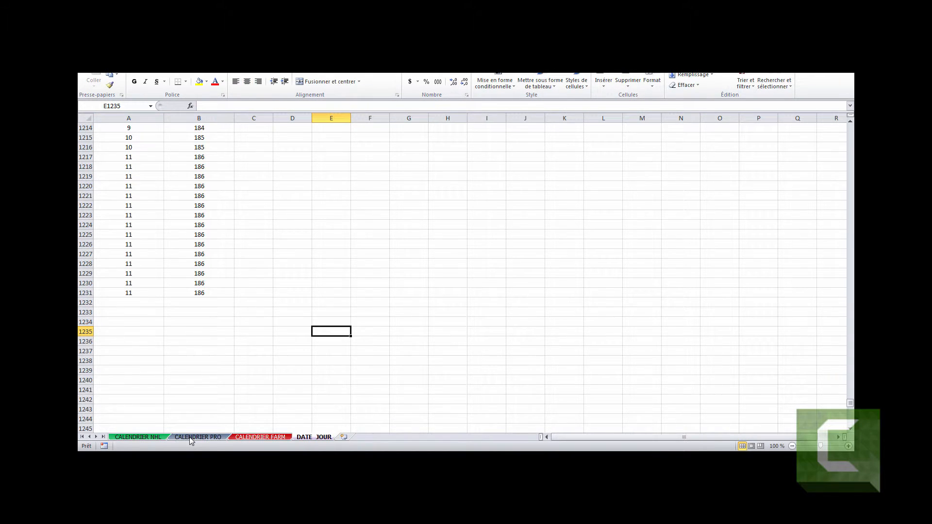
click(217, 436)
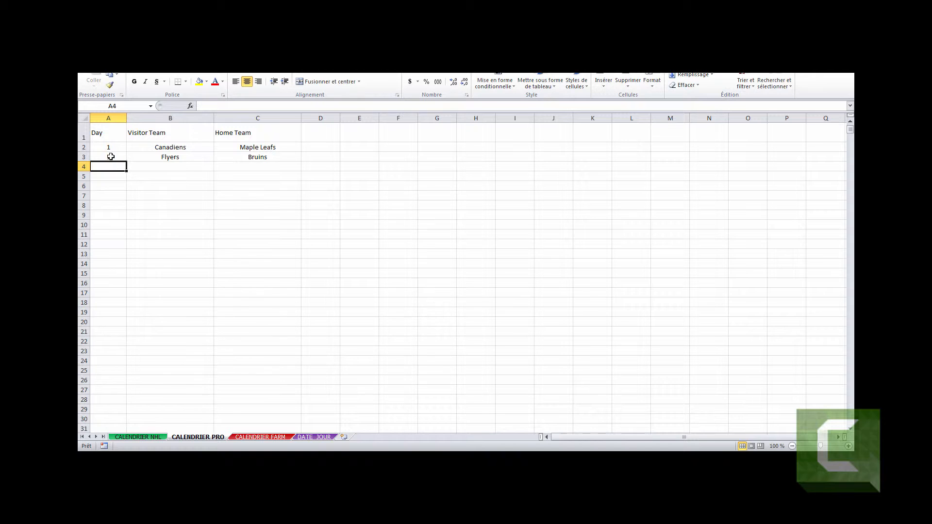
drag(109, 157, 314, 427)
click(315, 428)
Step: Clear the surplus cells A1232:C1235 below the last game in the CALENDRIER PRO sheet
scroll(324, 325, down, 5)
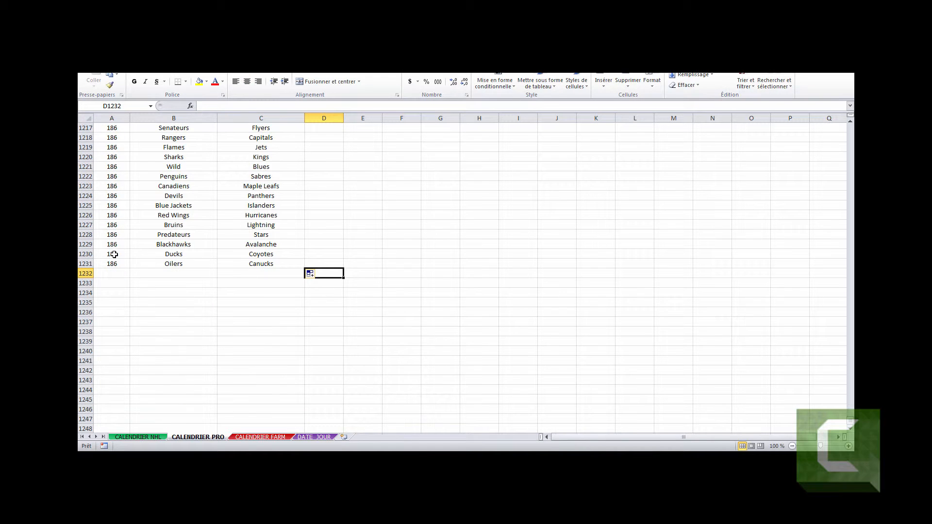
drag(114, 254, 308, 308)
drag(111, 273, 272, 301)
key(Delete)
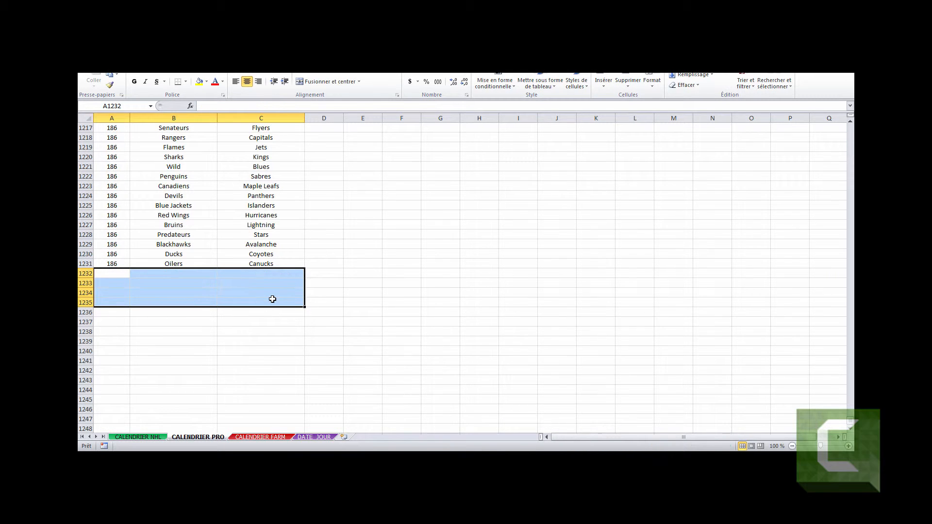
click(358, 239)
Step: Check the day-number jumps at rows 698-699 and rows 515-516 of the CALENDRIER PRO sheet
scroll(298, 286, up, 20)
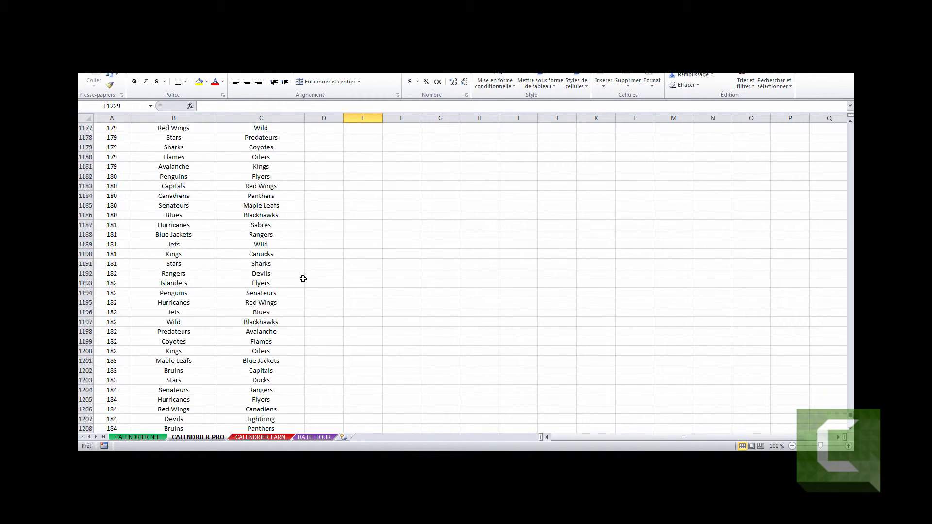
scroll(303, 277, up, 20)
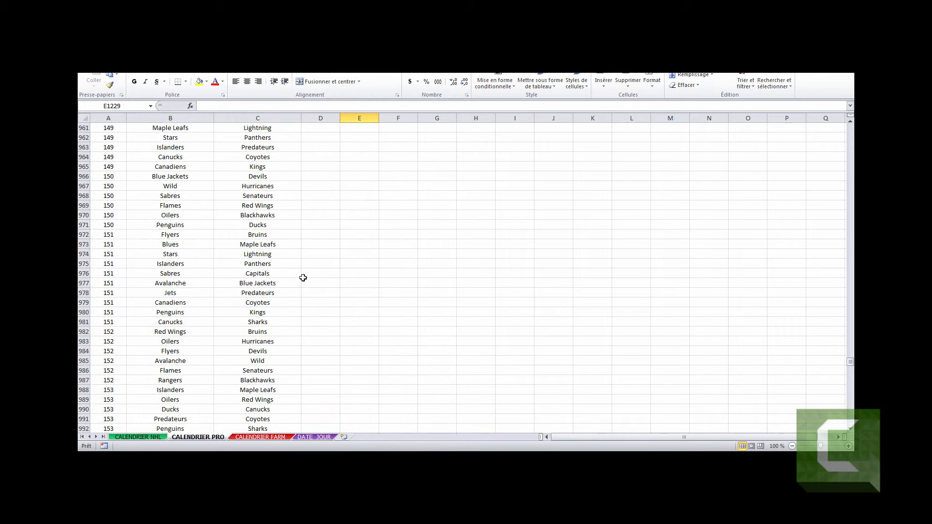
scroll(303, 278, up, 20)
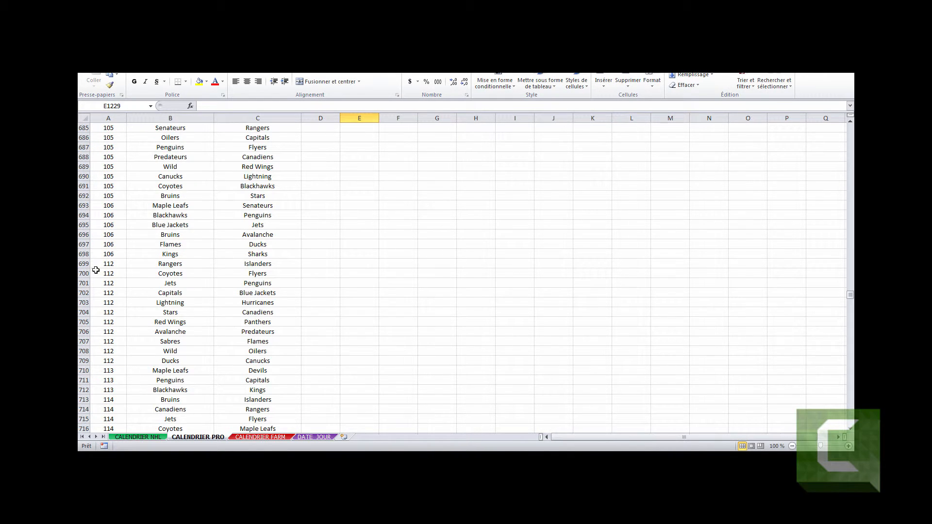
drag(98, 257, 265, 265)
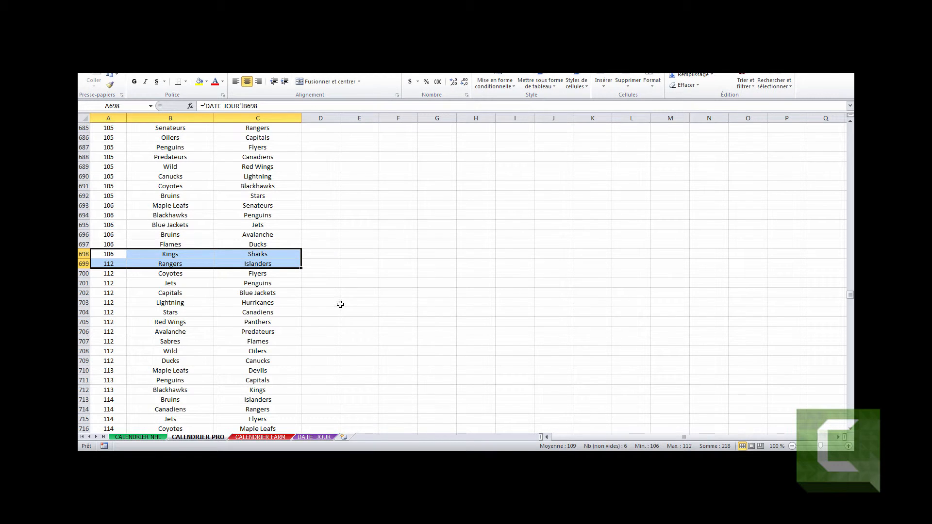
scroll(340, 304, up, 20)
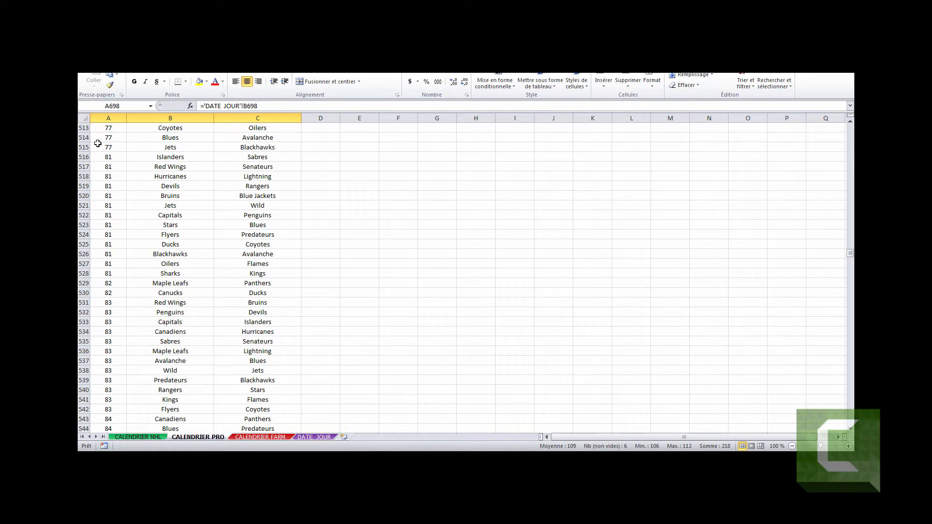
drag(98, 143, 276, 157)
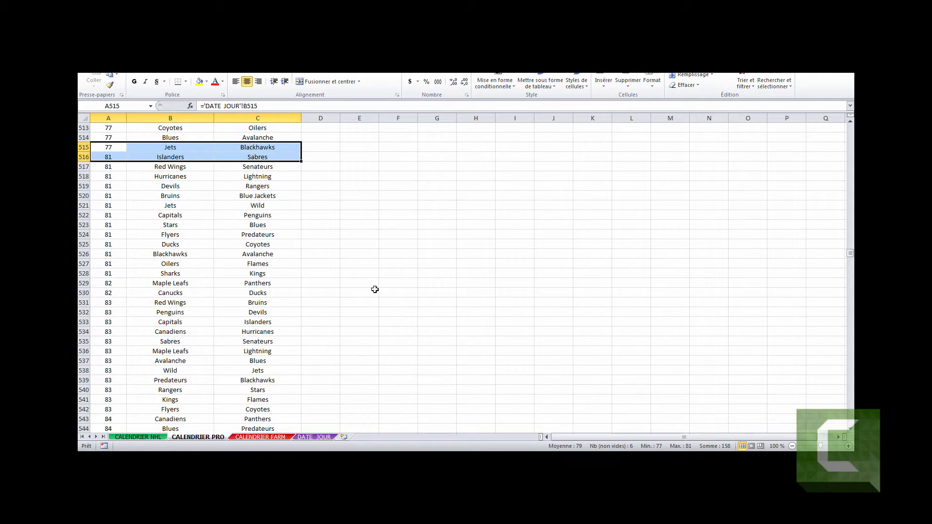
click(303, 401)
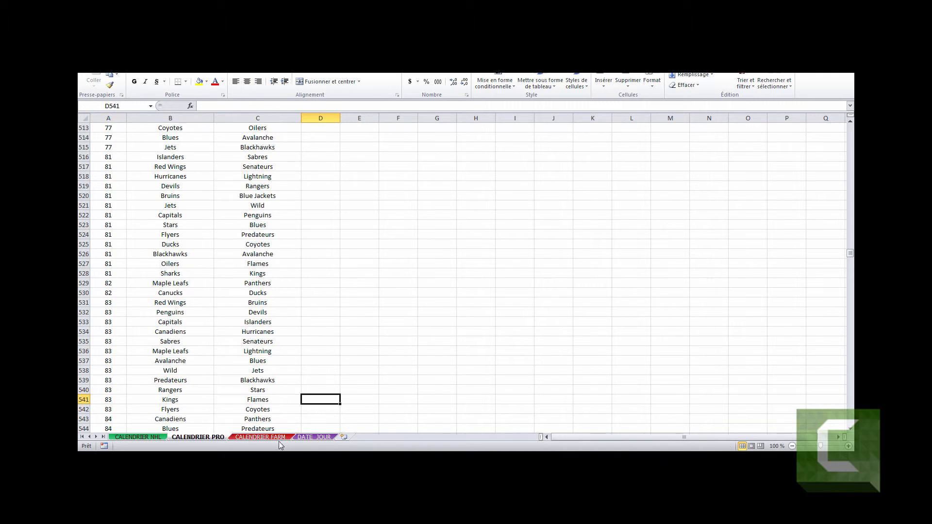
Step: Fill the row 3 day, visitor and home formulas in the CALENDRIER FARM sheet down to row 1233
click(278, 438)
drag(110, 148, 288, 164)
drag(111, 157, 298, 390)
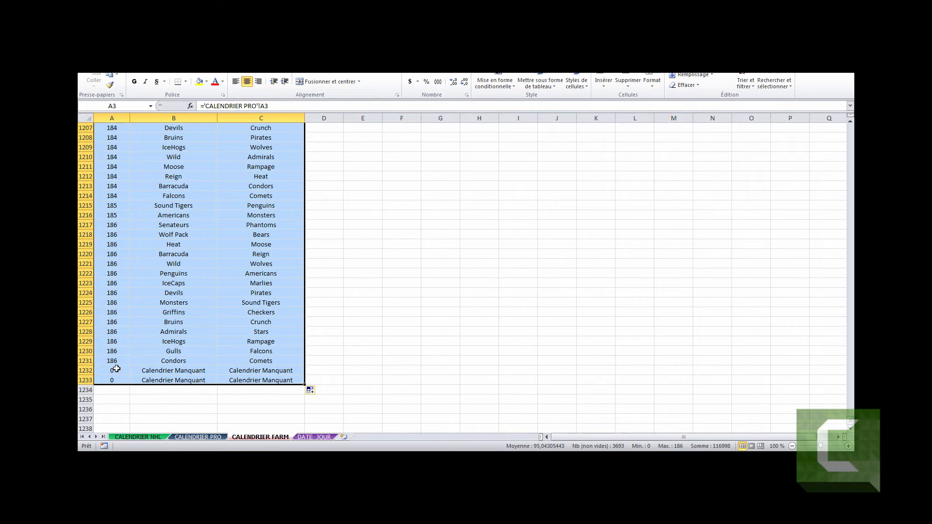
Step: Clear the surplus cells A1232:C1234 below the last game in the CALENDRIER FARM sheet
drag(117, 369, 277, 384)
key(Delete)
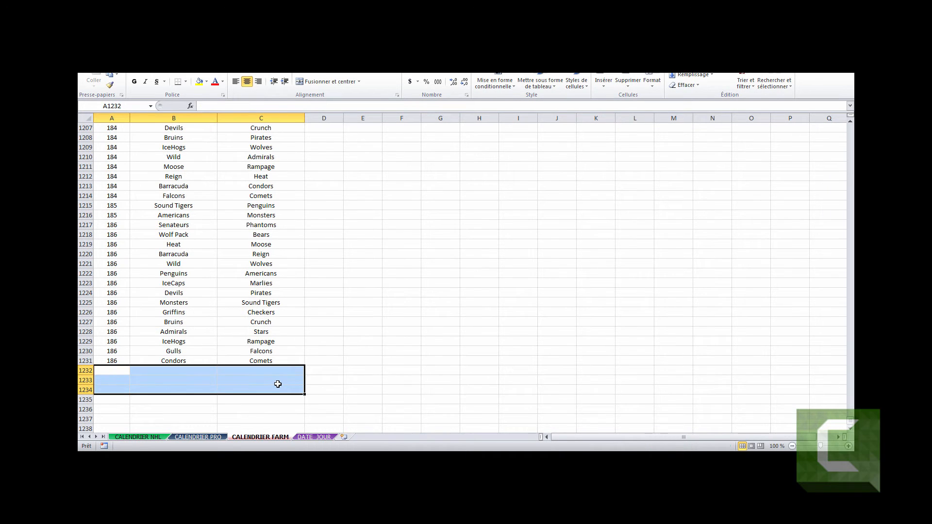
click(293, 362)
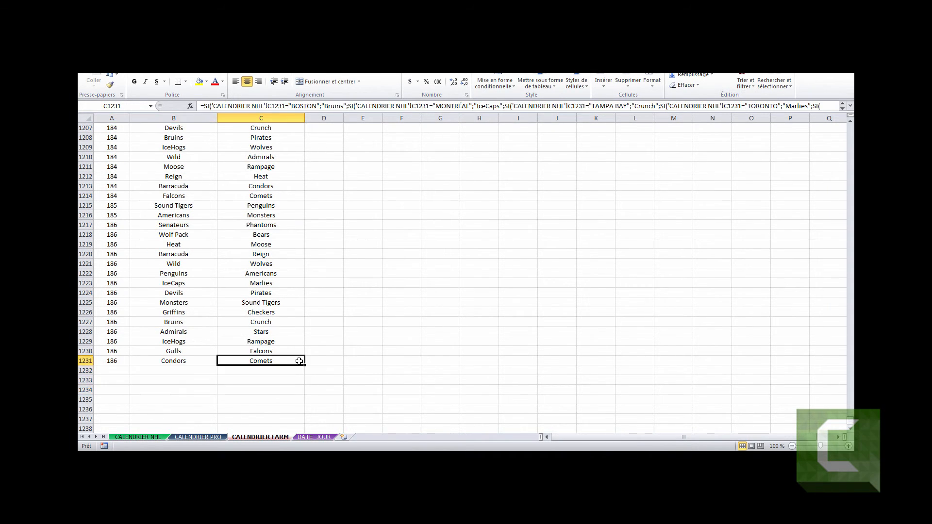
Step: Check the day-number jumps at rows 698-699 and rows 515-516 of the CALENDRIER FARM sheet
scroll(305, 361, up, 20)
scroll(304, 361, up, 20)
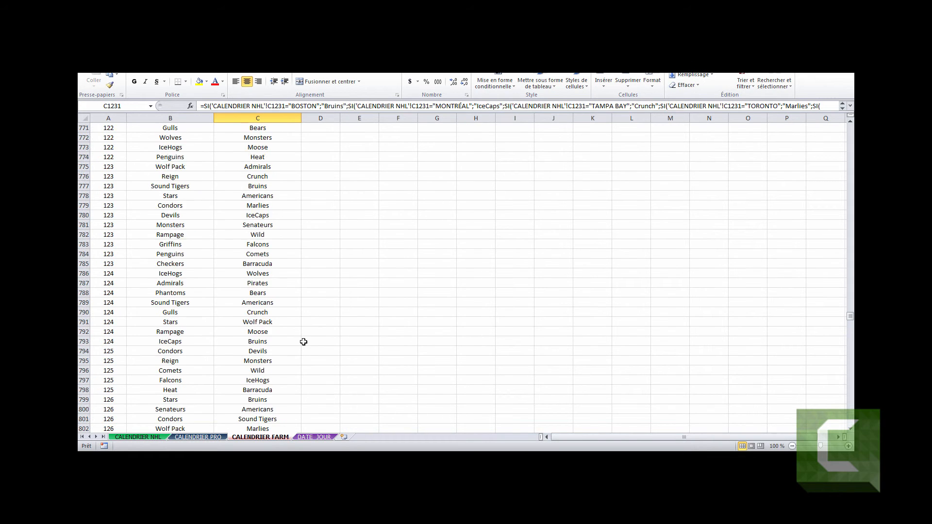
scroll(304, 341, down, 4)
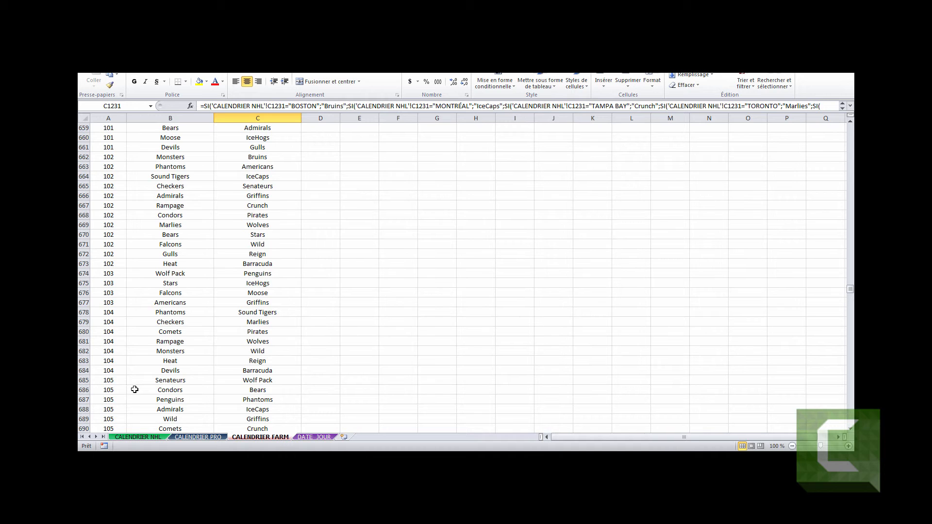
scroll(134, 390, down, 4)
drag(113, 389, 113, 399)
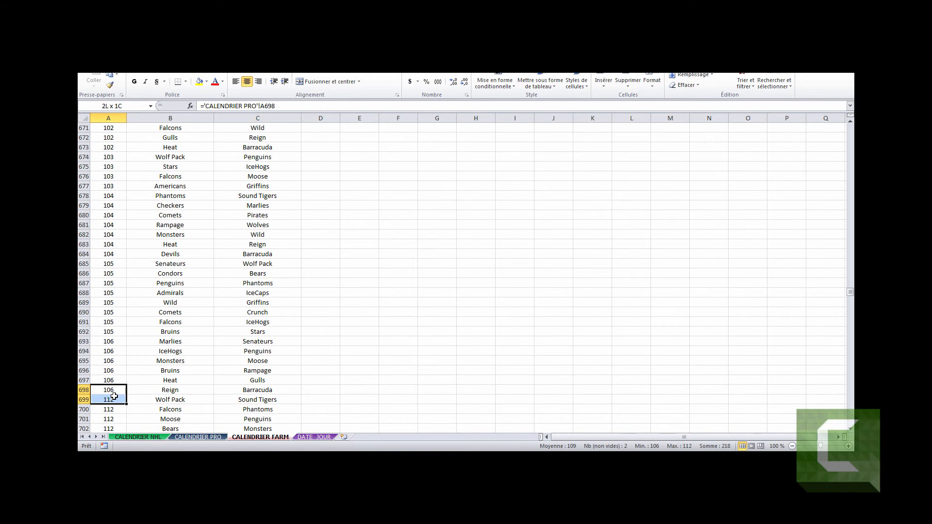
scroll(187, 367, up, 20)
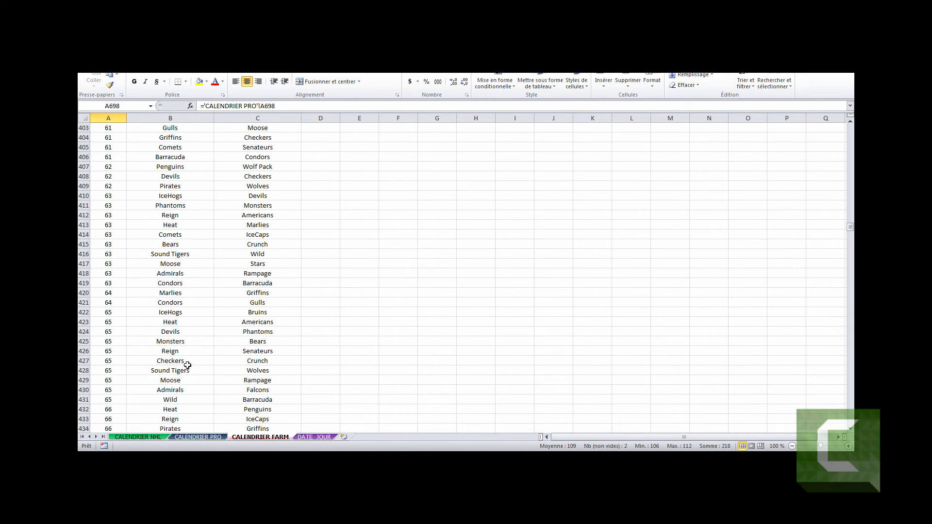
scroll(188, 366, up, 20)
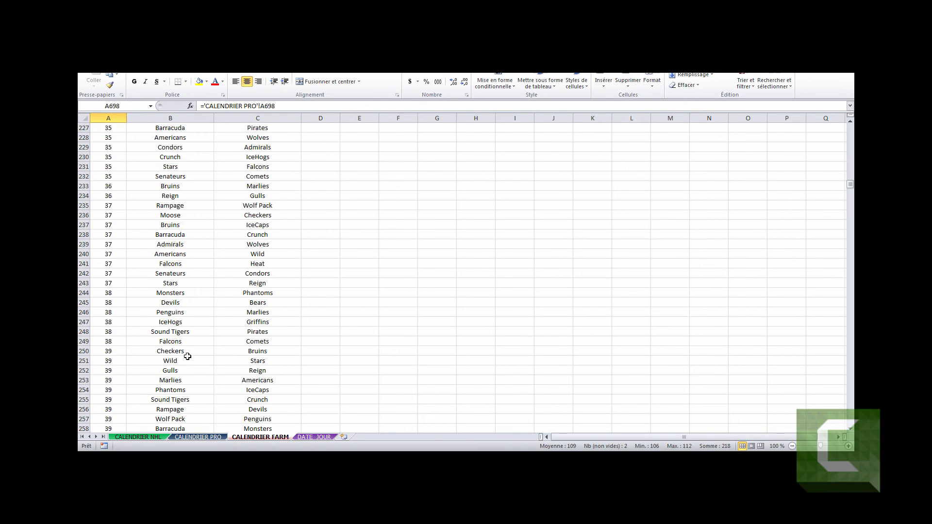
scroll(187, 357, down, 20)
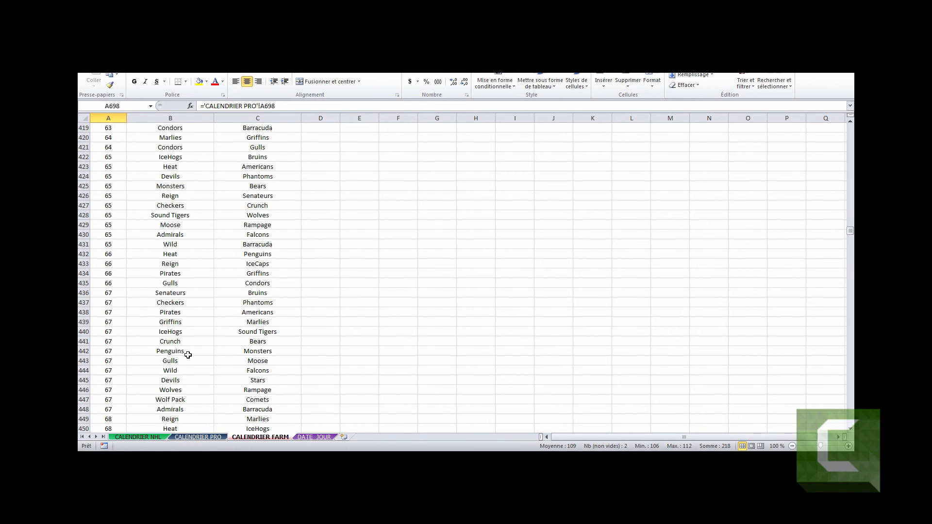
scroll(188, 355, down, 11)
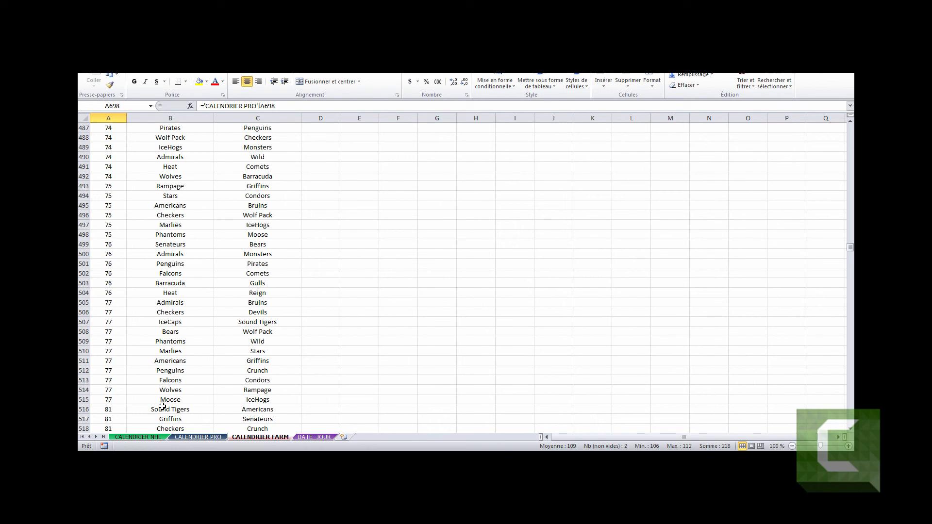
drag(123, 399, 233, 409)
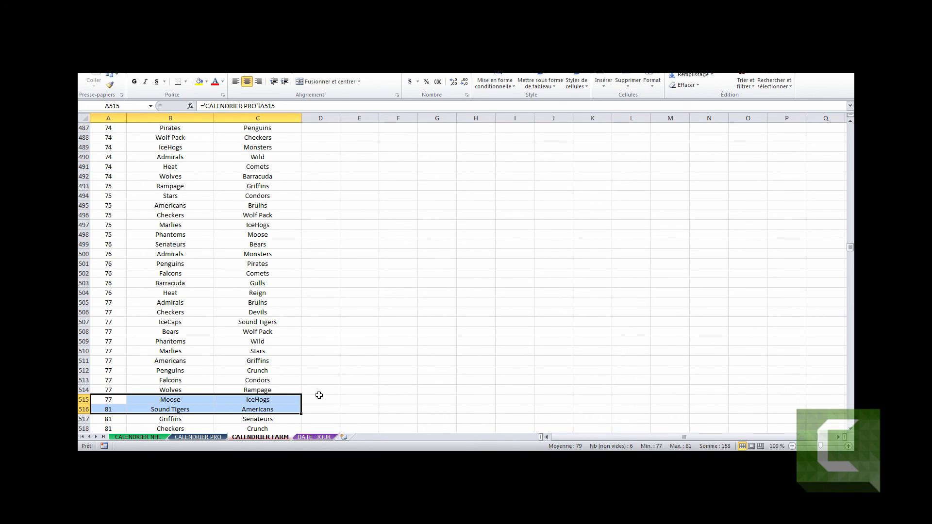
click(347, 400)
click(312, 437)
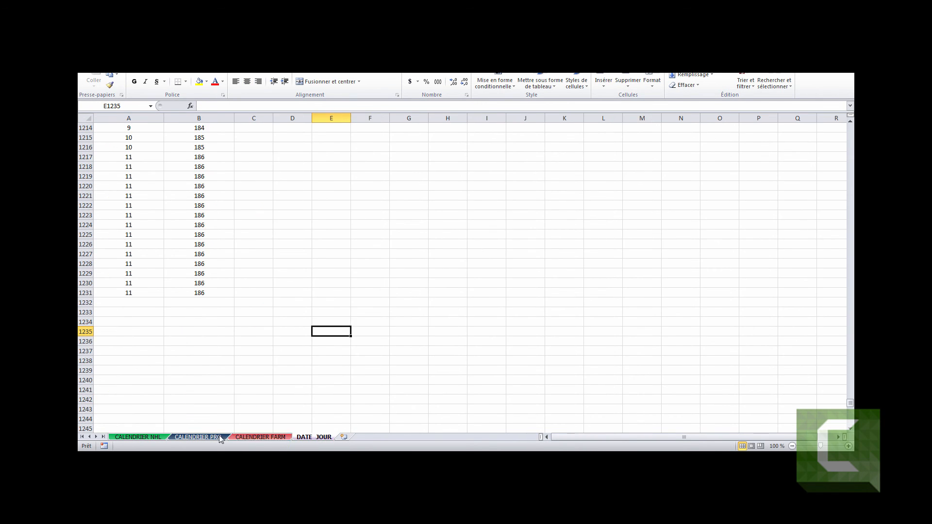
click(234, 438)
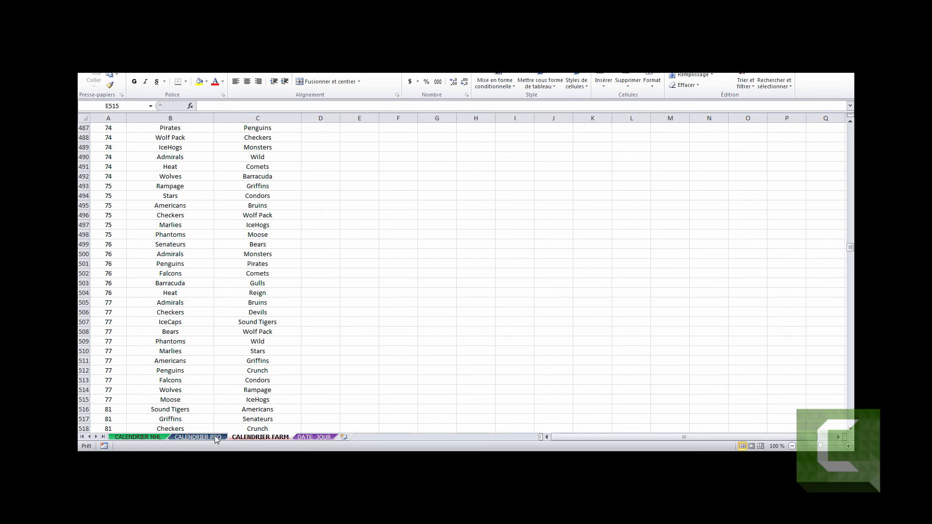